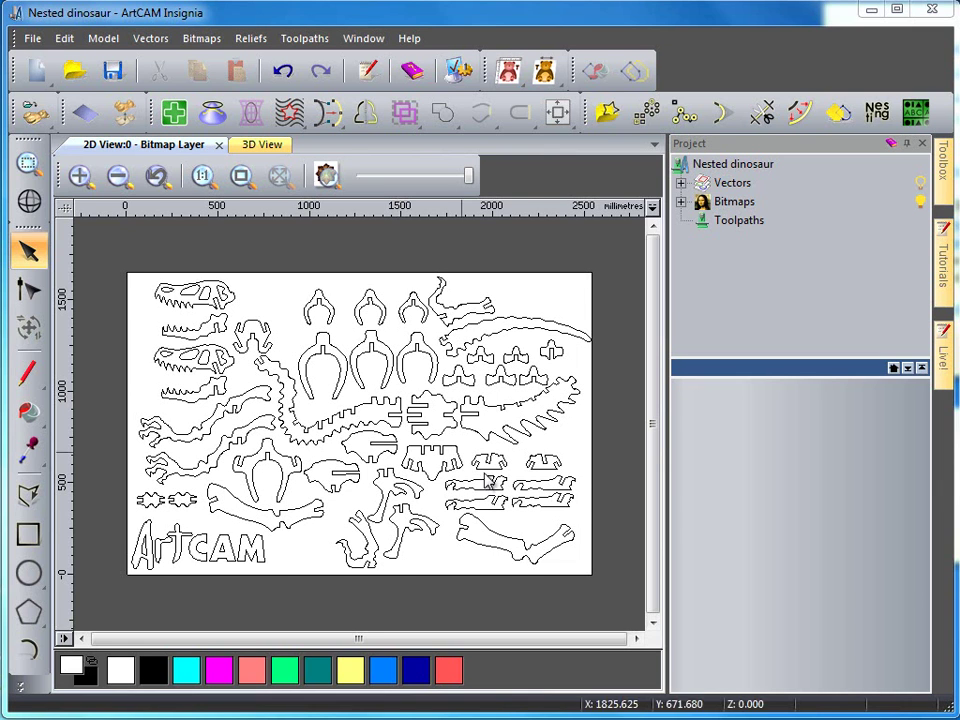
# Step: Box-select all the dinosaur parts and bring up their Nesting settings (12 mm tool, 20 sheet clearance)
pyautogui.moveTo(81, 233); pyautogui.dragTo(587, 628)
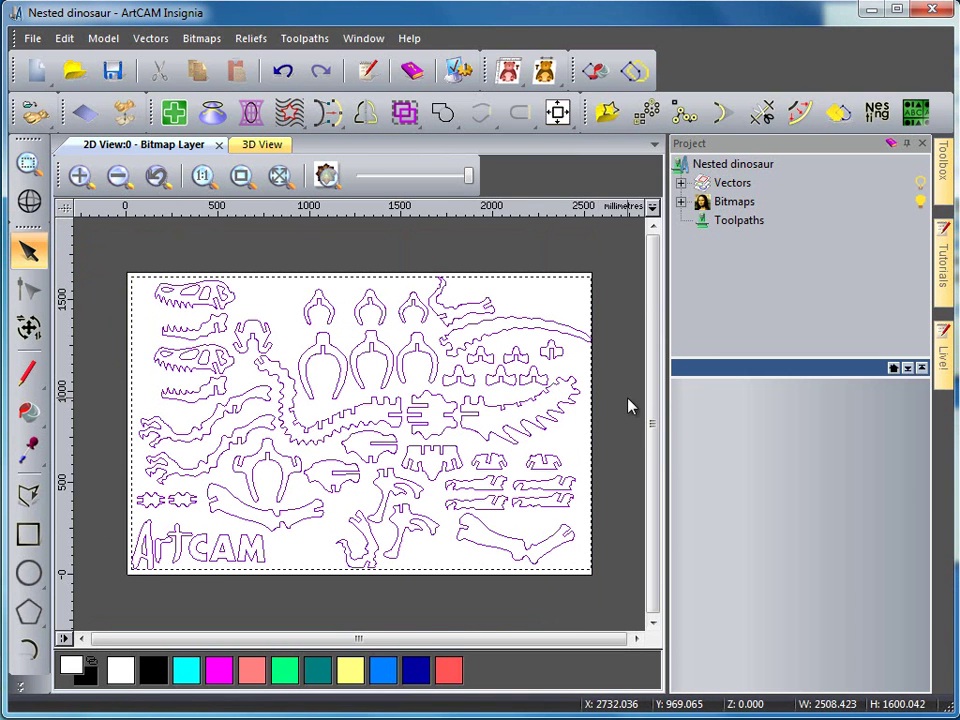
pyautogui.click(877, 113)
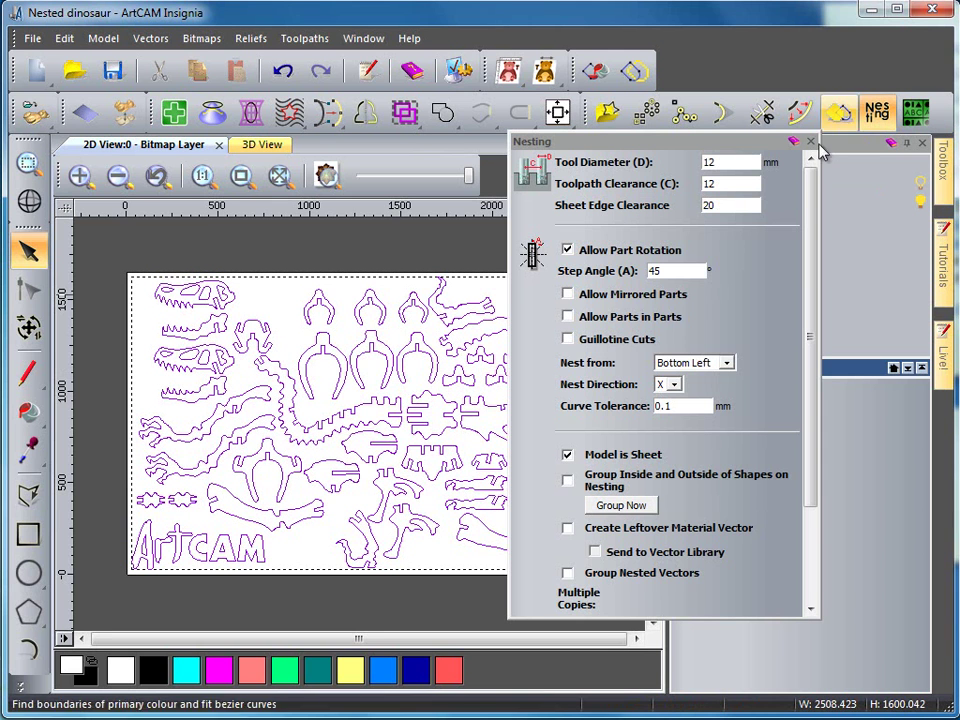
pyautogui.moveTo(697, 143); pyautogui.dragTo(735, 167)
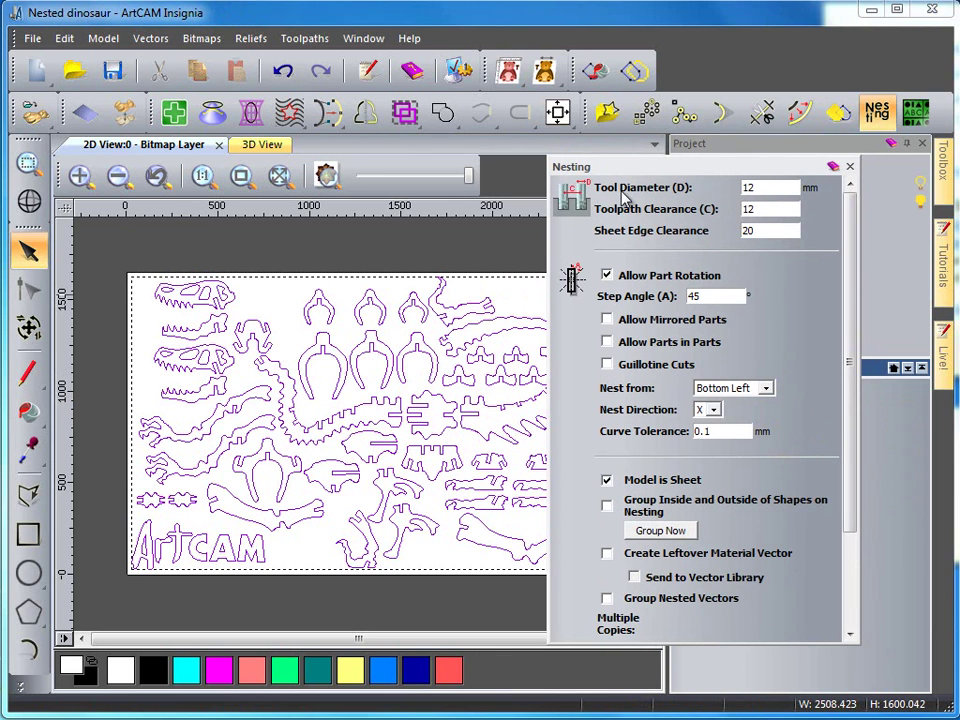
pyautogui.doubleClick(758, 187)
pyautogui.click(768, 232)
pyautogui.doubleClick(768, 232)
# Step: Run Nest to pack the selected dinosaur parts across the bottom of the sheet
pyautogui.moveTo(855, 420); pyautogui.dragTo(843, 535)
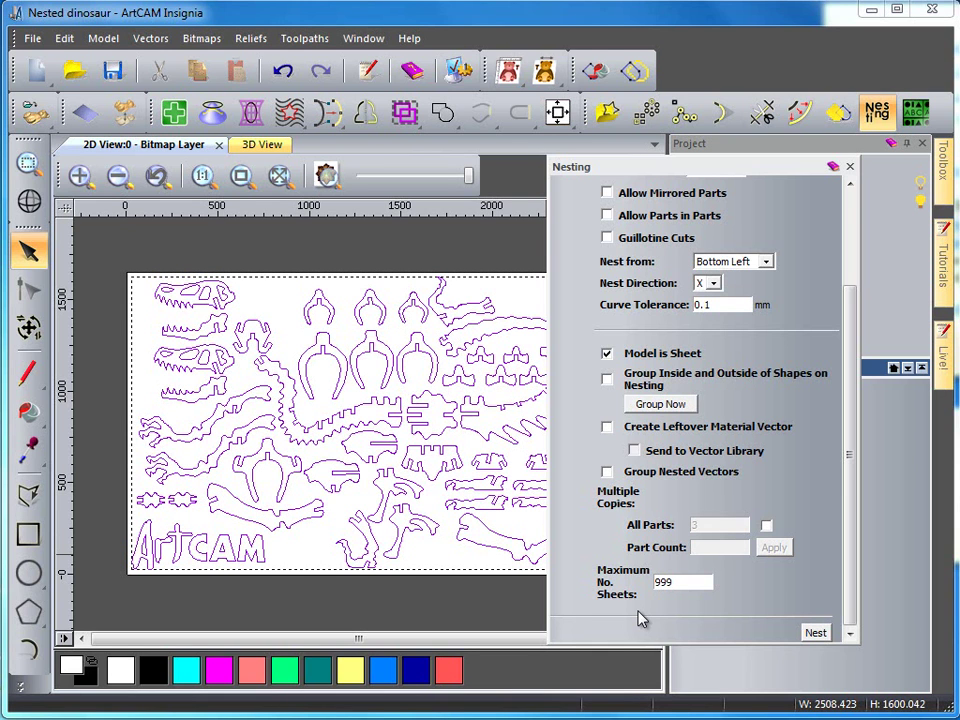
pyautogui.click(815, 633)
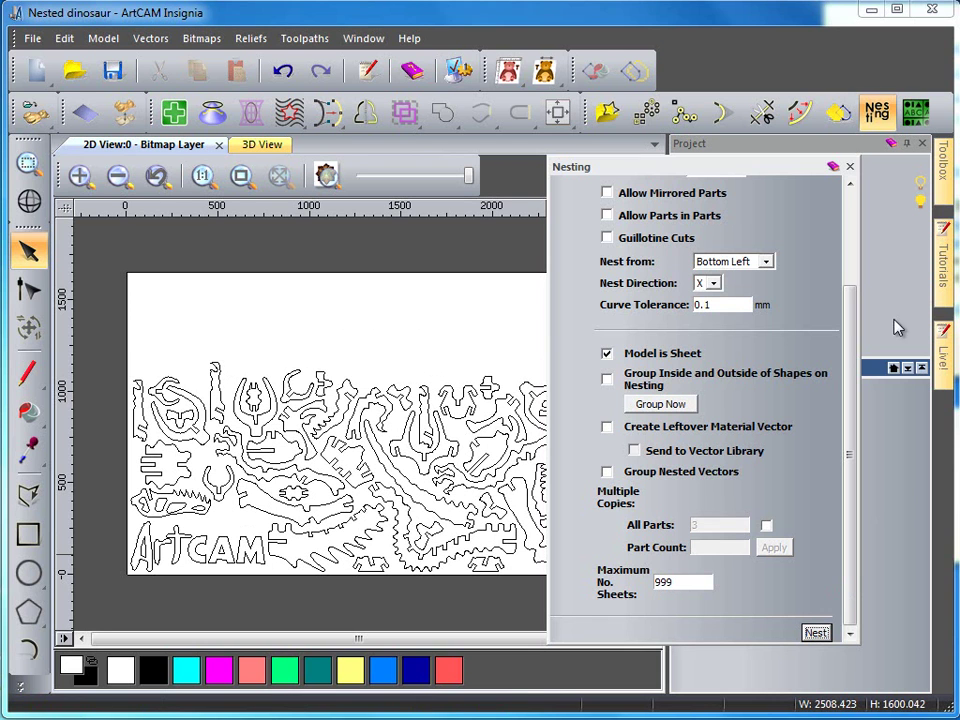
# Step: Close the Nesting settings and zoom in and out to review the nested sheet
pyautogui.click(850, 166)
pyautogui.scroll(2, 455, 503)
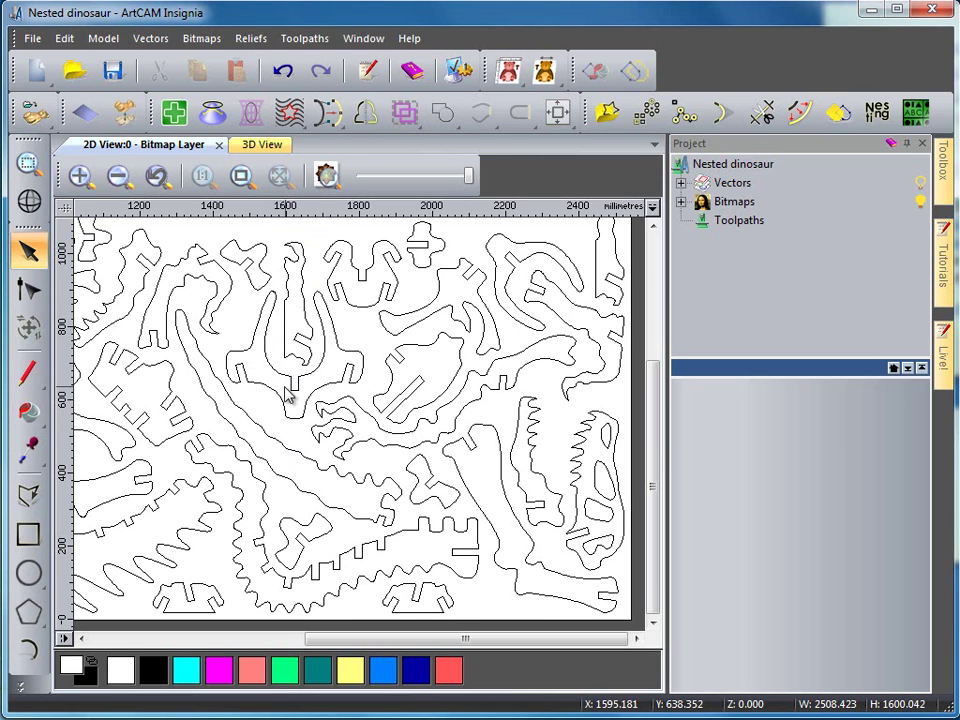
pyautogui.scroll(-1, 332, 336)
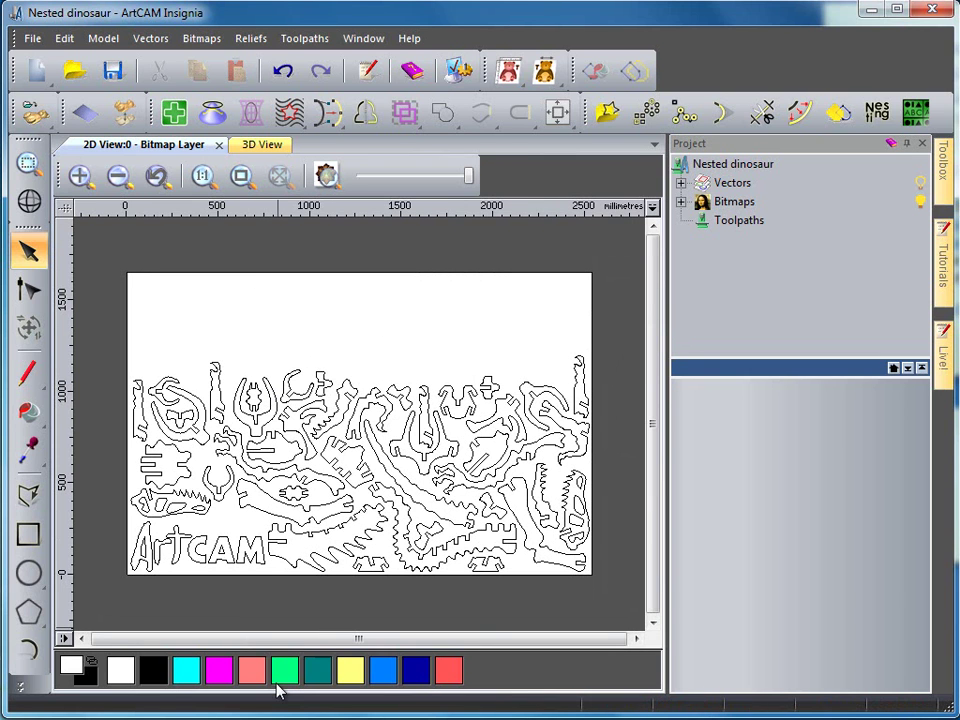
# Step: Start an Outside profile toolpath on all nested parts, cutting 0 to 12 mm deep
pyautogui.click(708, 228)
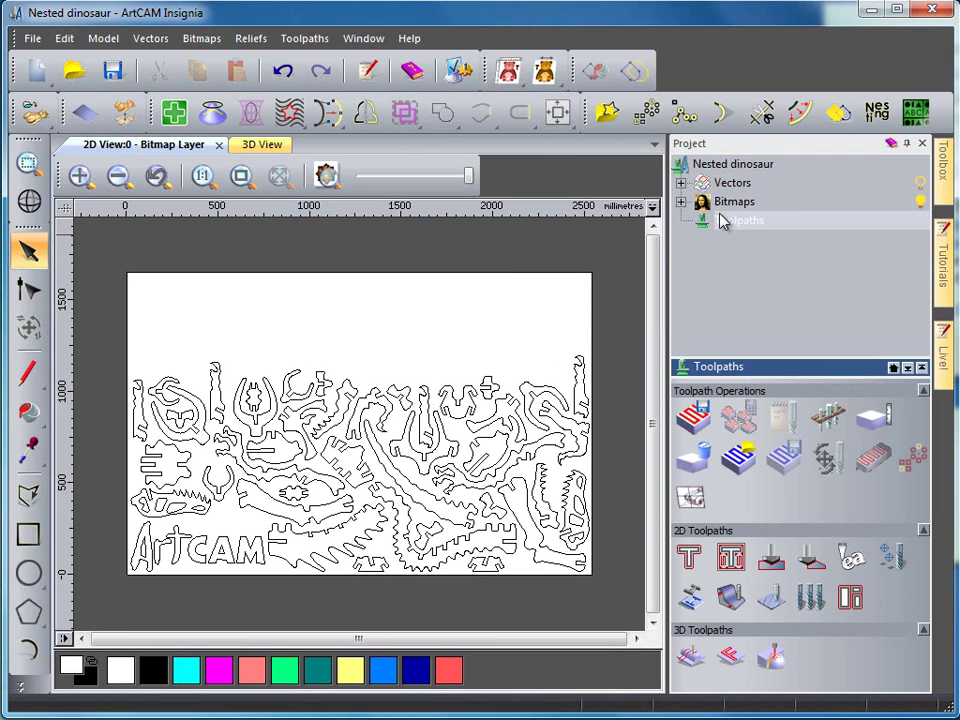
pyautogui.click(690, 557)
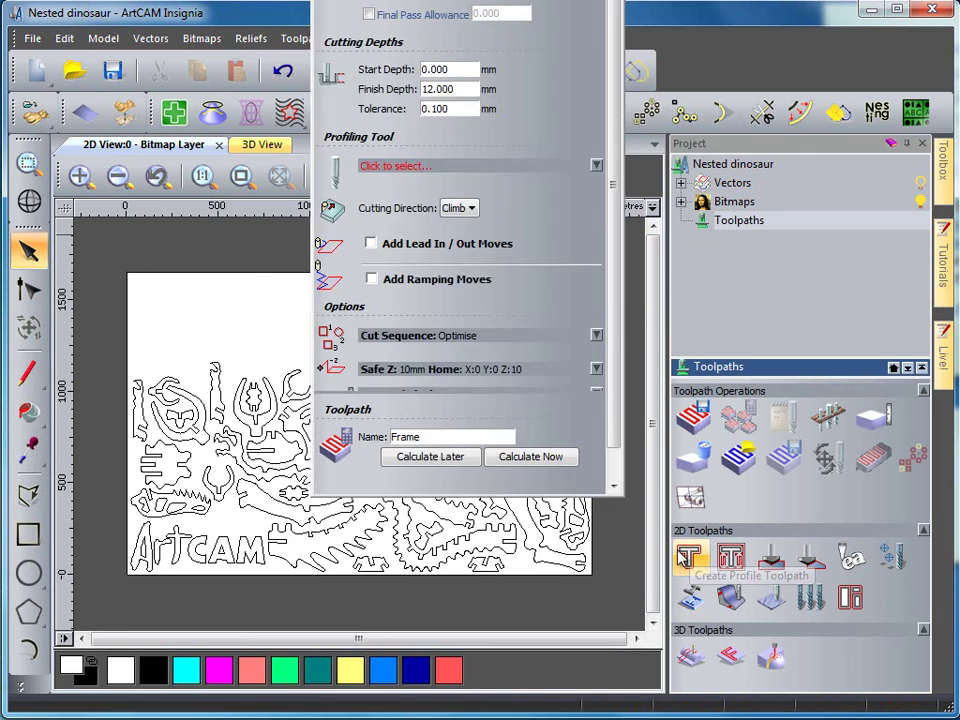
pyautogui.moveTo(427, 0); pyautogui.dragTo(730, 72)
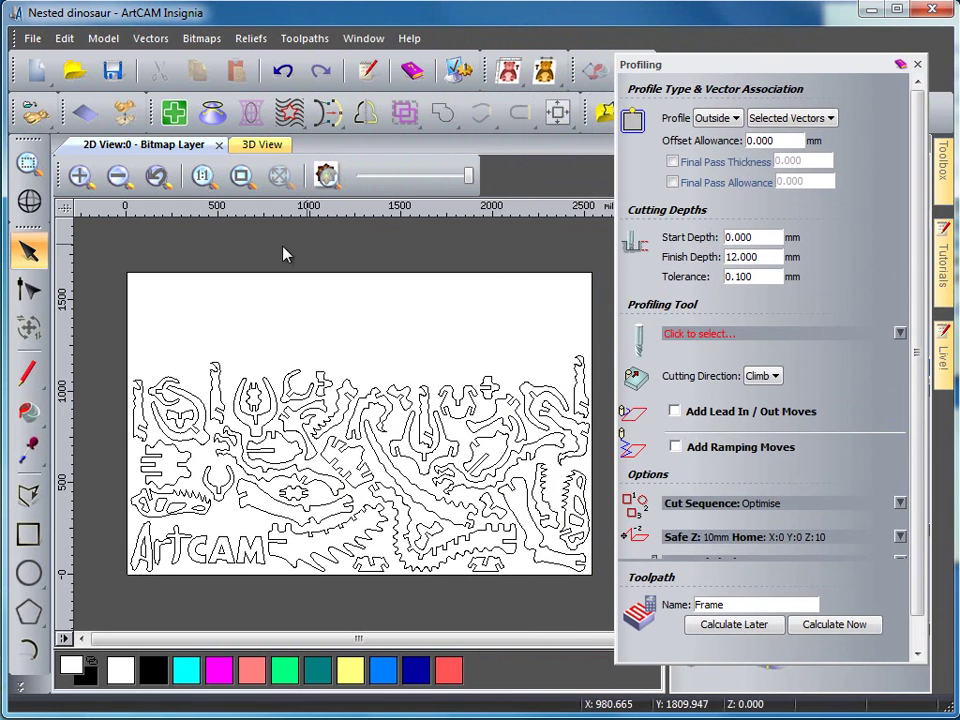
pyautogui.moveTo(127, 284); pyautogui.dragTo(594, 583)
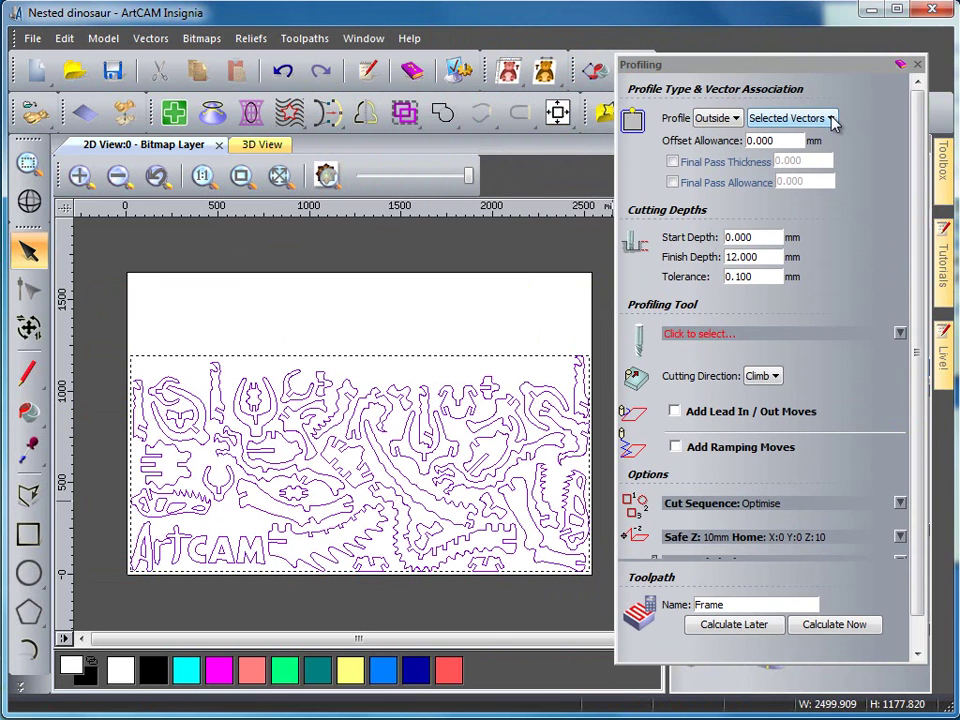
pyautogui.click(736, 119)
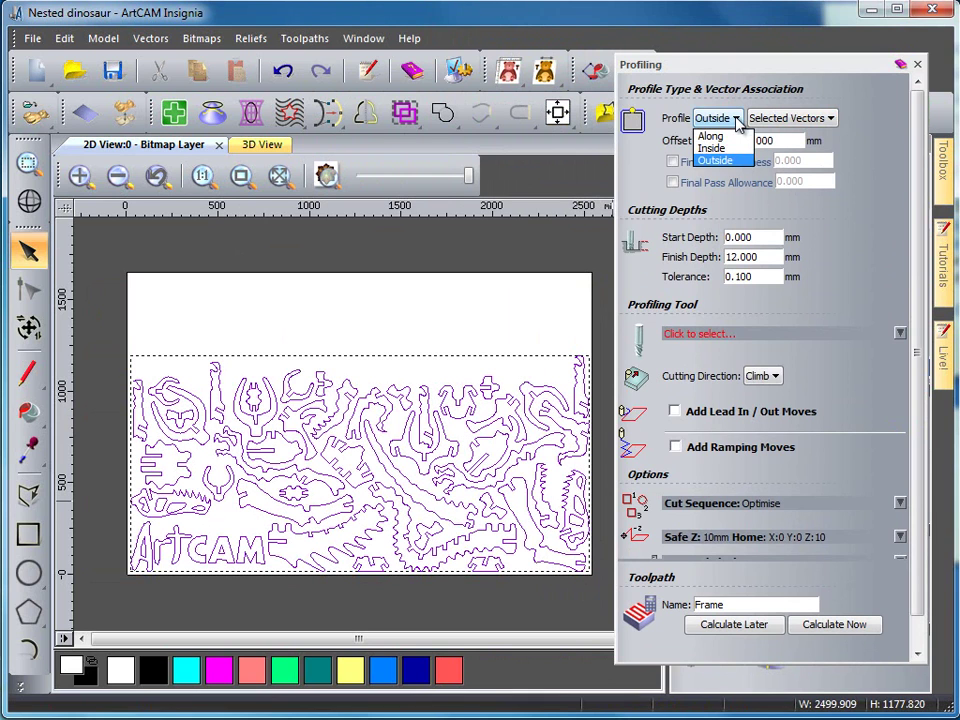
pyautogui.click(737, 120)
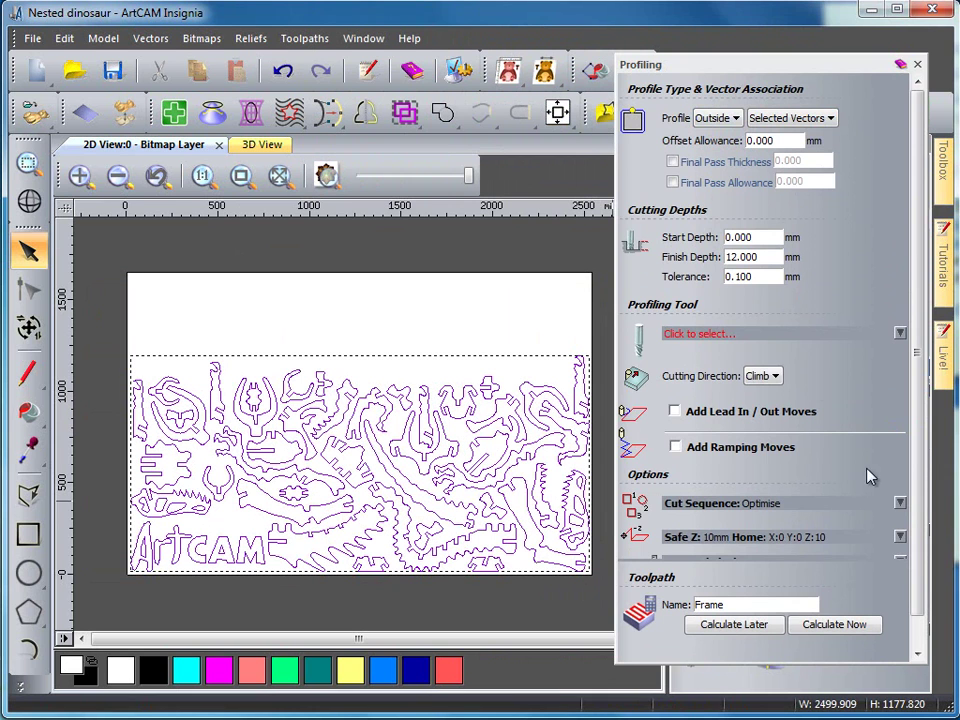
pyautogui.scroll(-1, 742, 335)
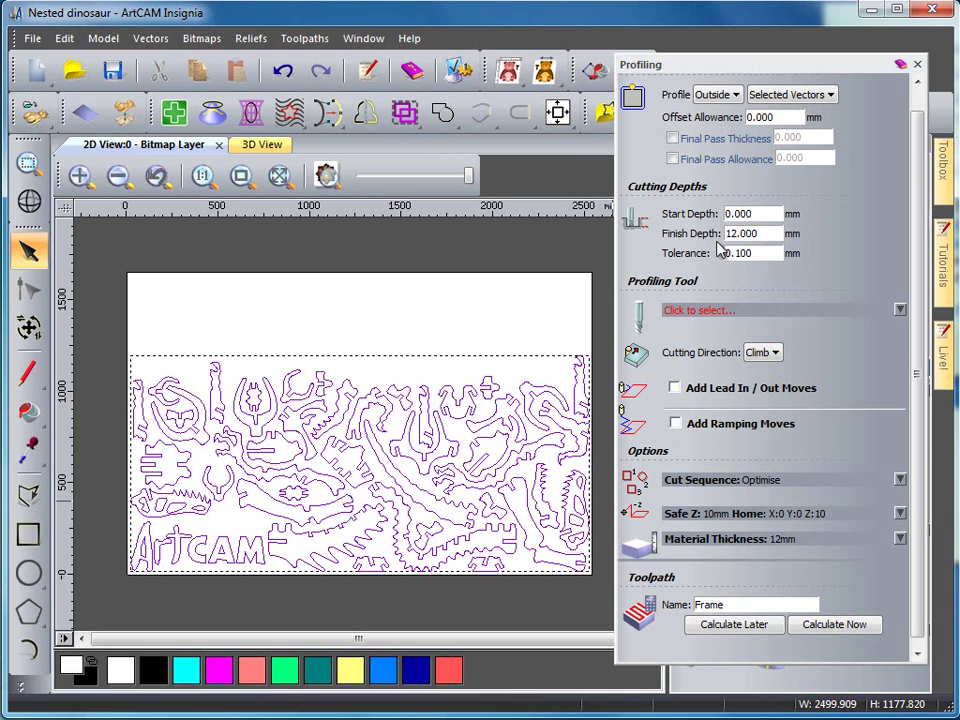
# Step: Choose End Mill 12mm from the Tool Database as the profiling tool
pyautogui.click(690, 314)
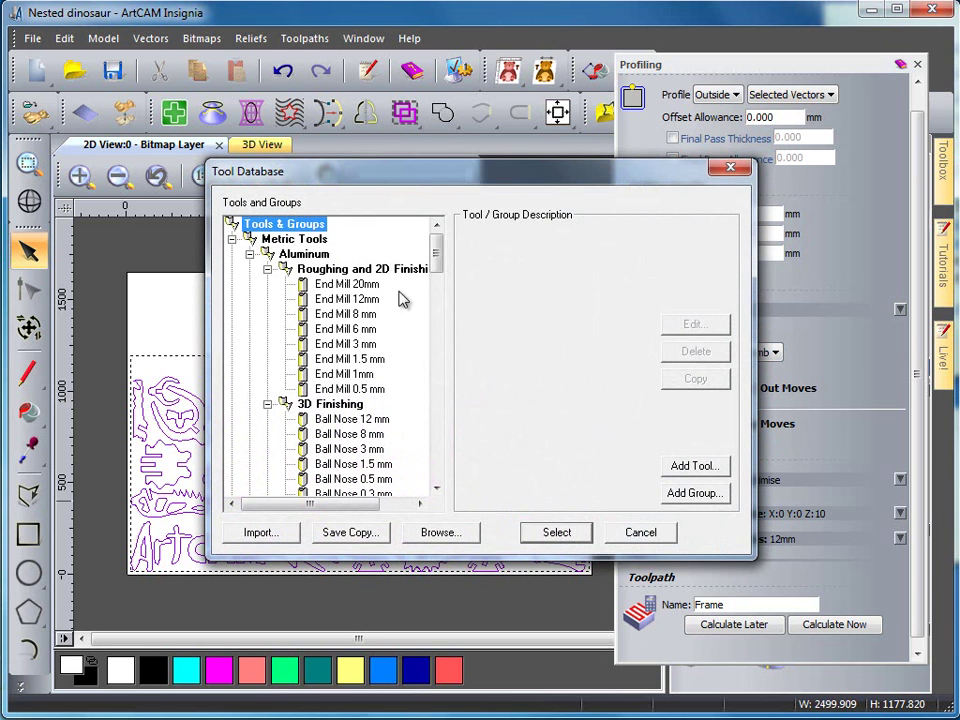
pyautogui.click(350, 299)
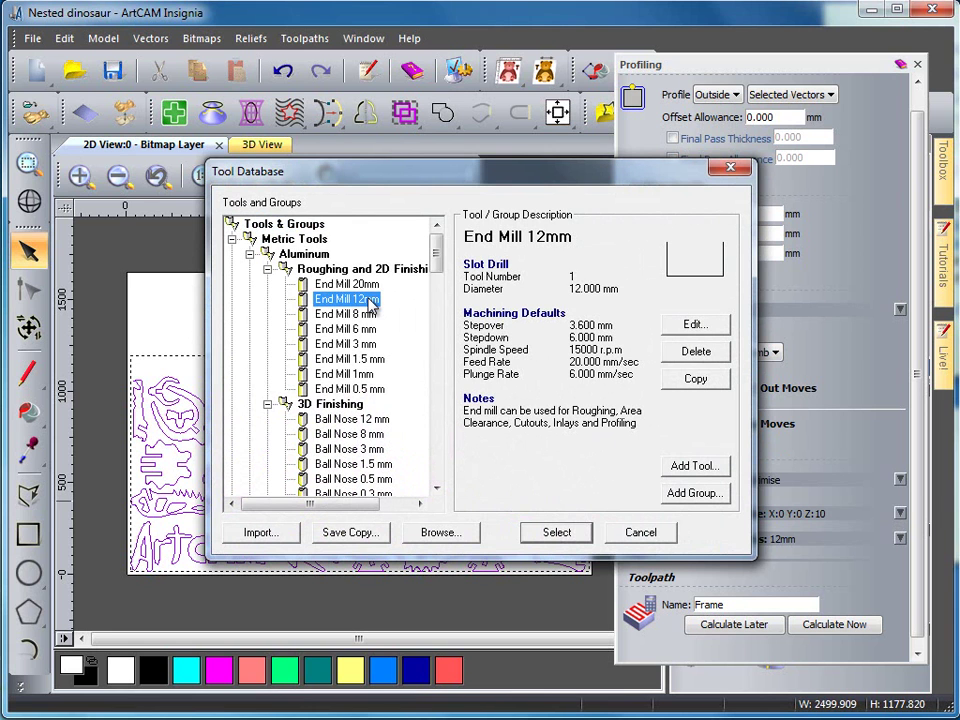
pyautogui.click(563, 530)
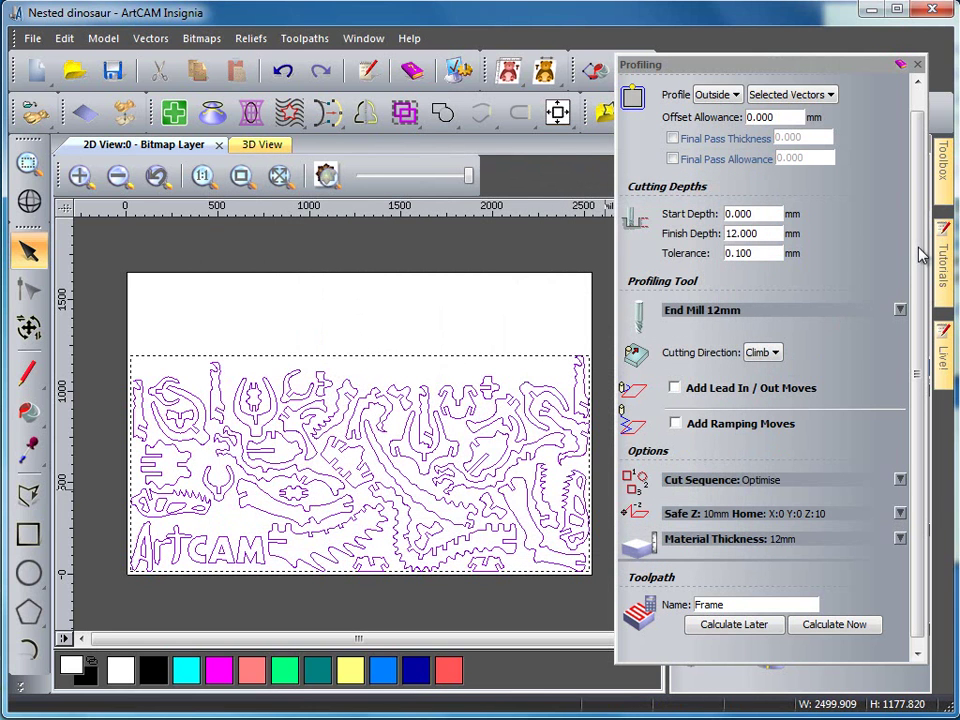
pyautogui.scroll(-1, 921, 257)
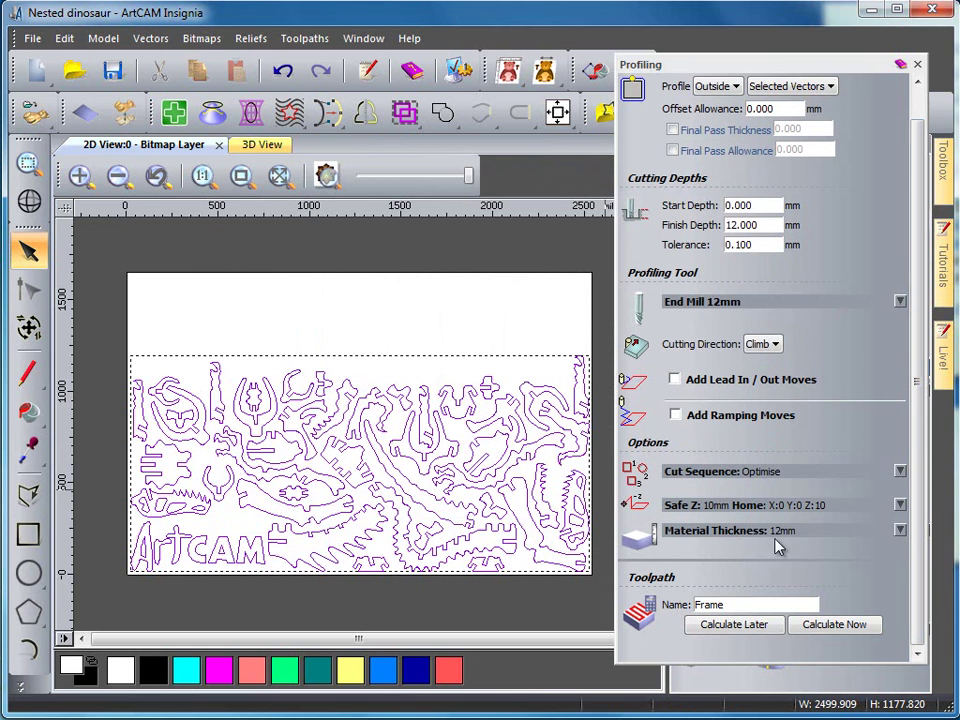
# Step: Confirm the 12 mm material thickness and rename the toolpath to 'Nested'
pyautogui.click(900, 531)
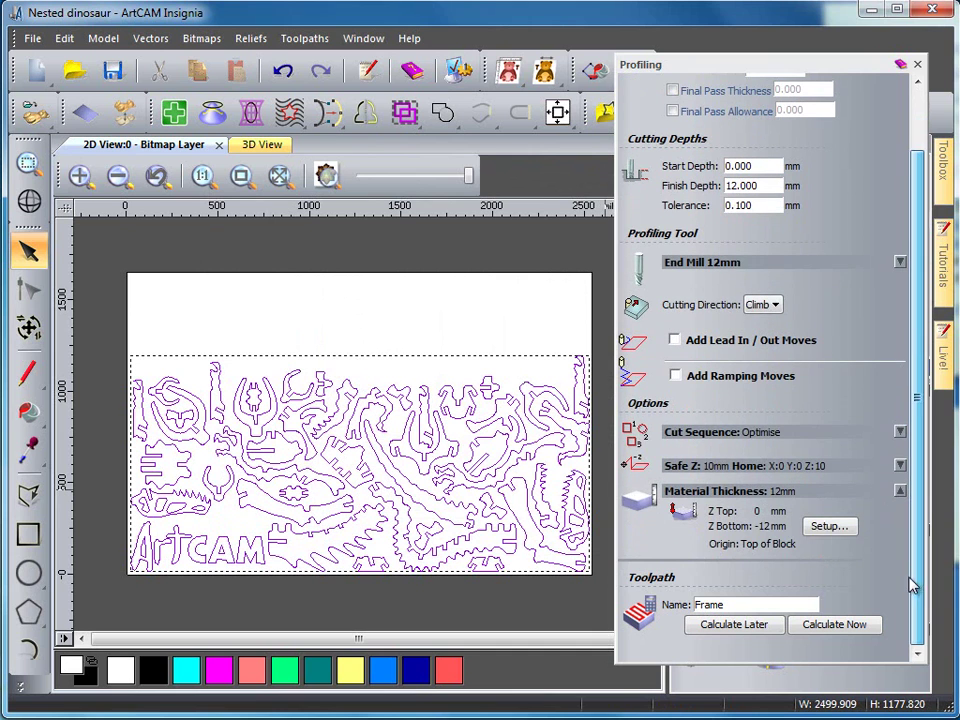
pyautogui.click(824, 527)
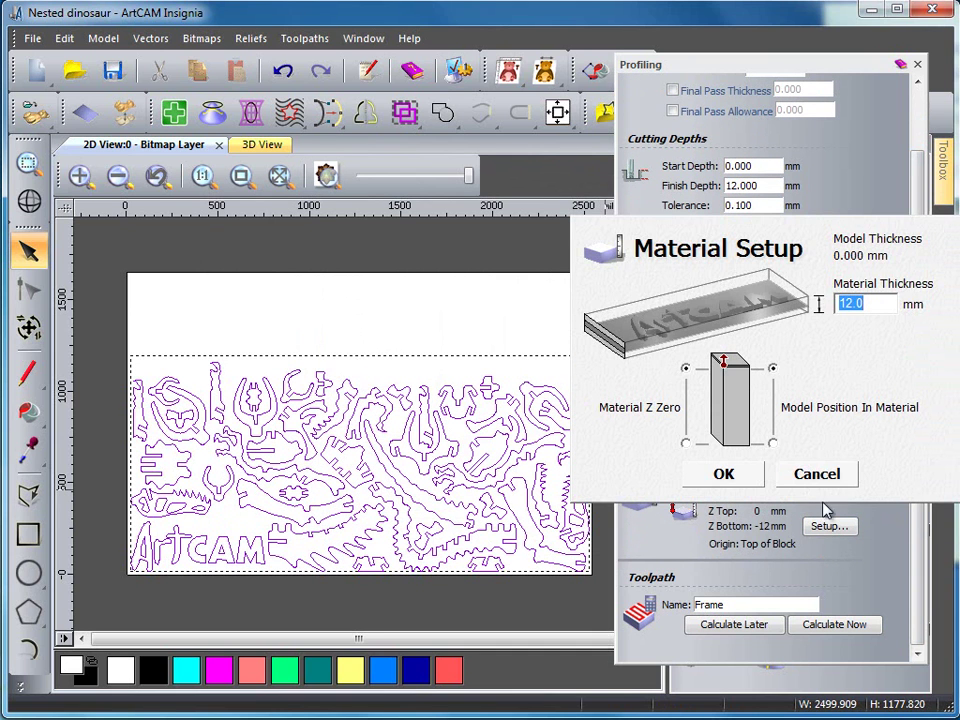
pyautogui.click(824, 479)
pyautogui.doubleClick(780, 606)
pyautogui.write('Nested')
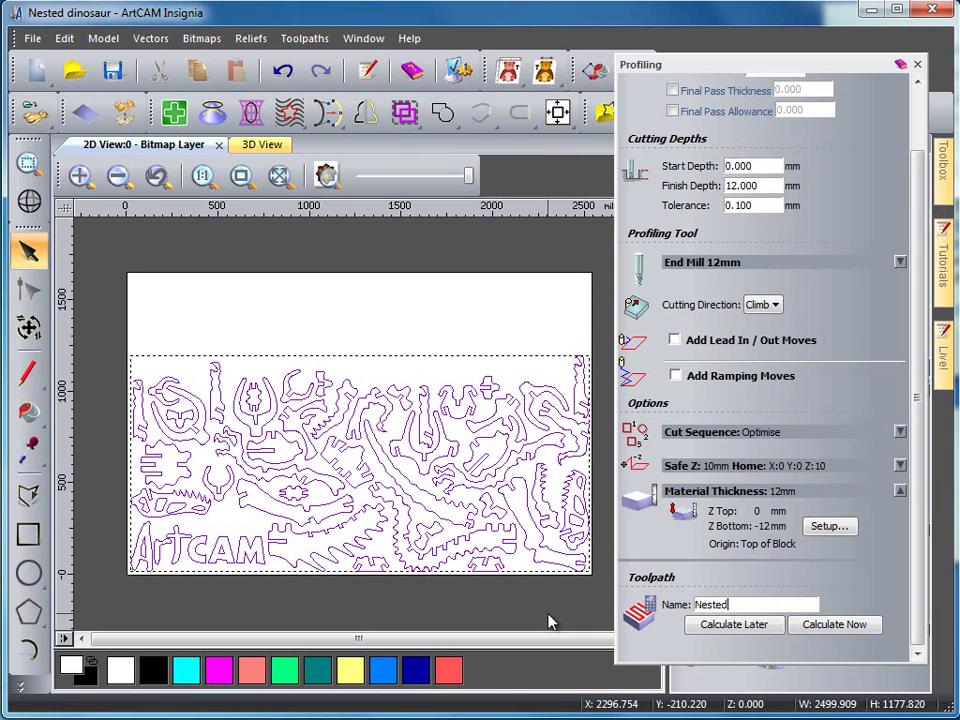
# Step: Calculate the Nested toolpath, inspect the cutter offsets, and close the Profiling settings
pyautogui.click(833, 624)
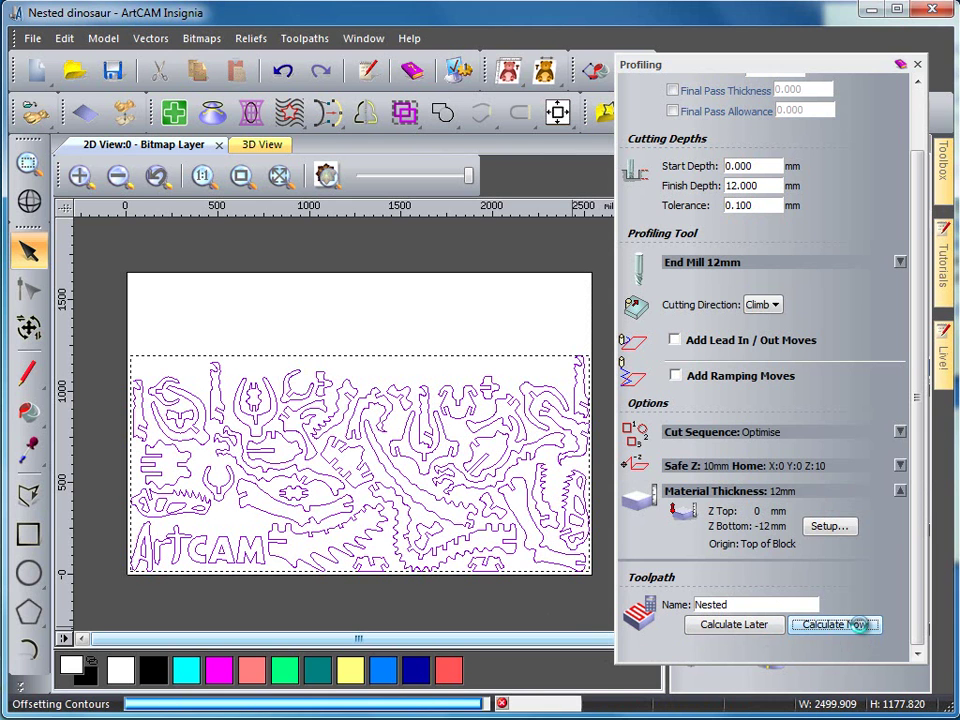
pyautogui.scroll(3, 321, 533)
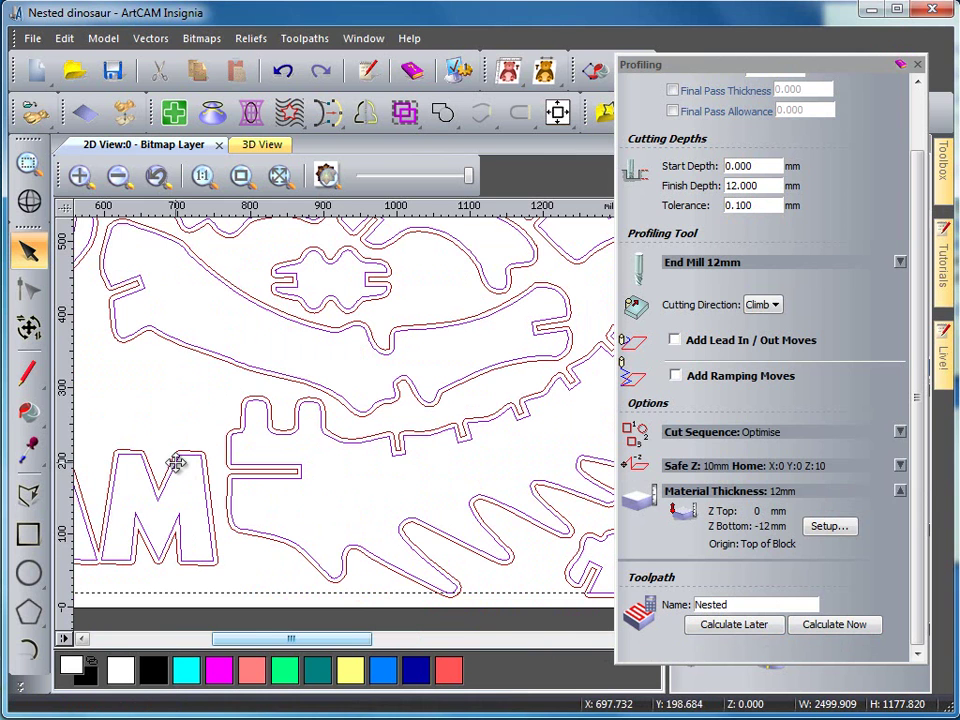
pyautogui.scroll(-2, 172, 507)
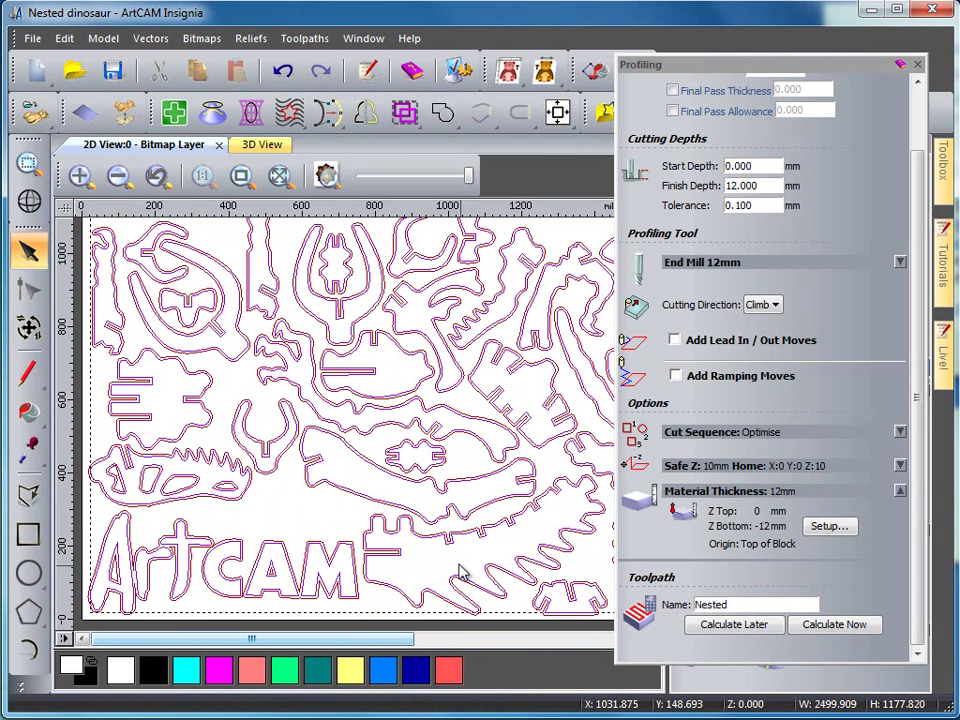
pyautogui.scroll(-2, 312, 280)
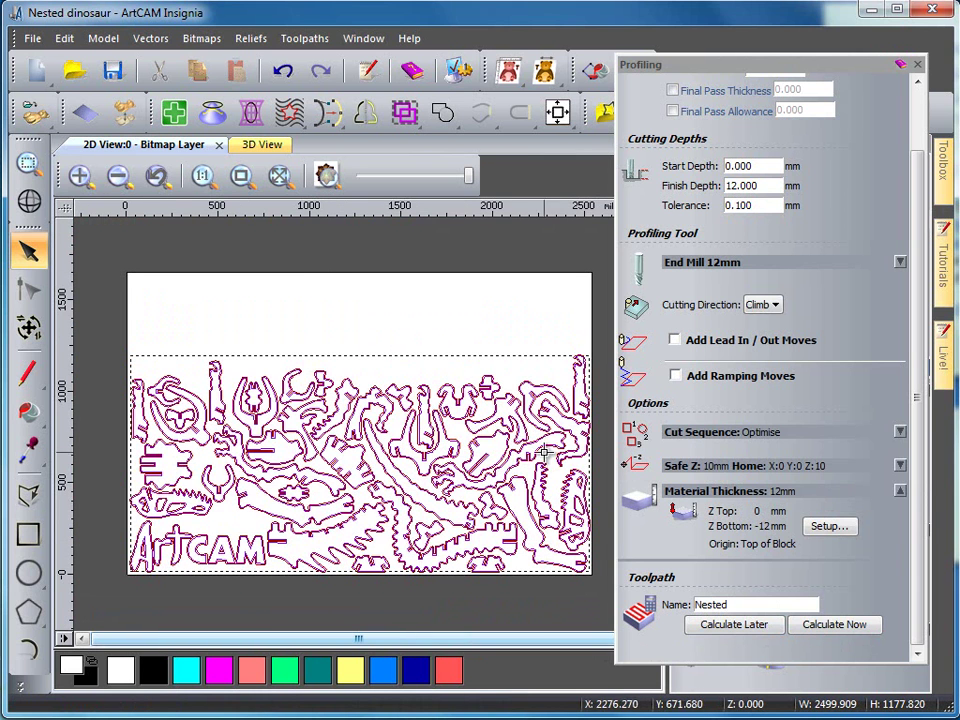
pyautogui.click(918, 65)
# Step: Deselect the parts, switch to the 3D view, and show the Nested toolpath's parameters
pyautogui.click(476, 343)
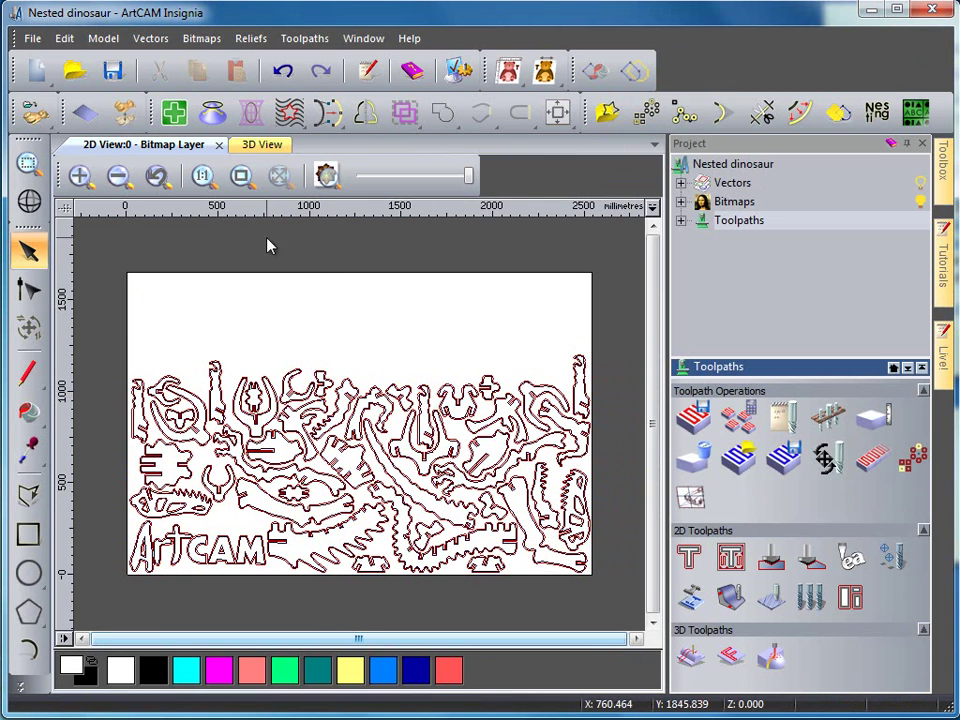
pyautogui.click(261, 146)
pyautogui.scroll(6, 336, 491)
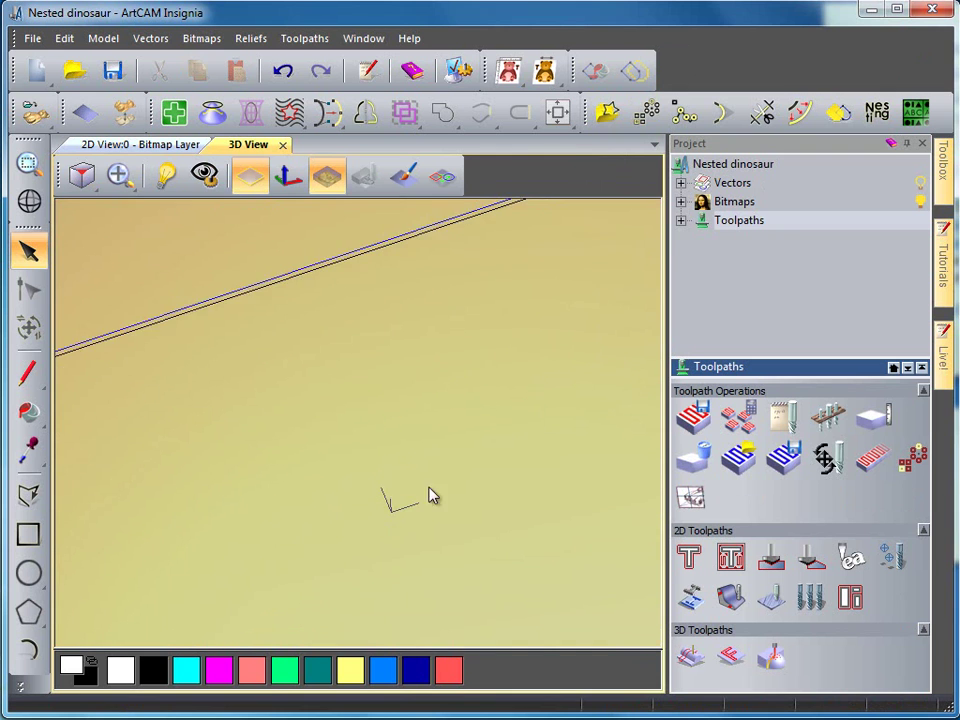
pyautogui.scroll(-3, 431, 497)
pyautogui.rightClick(737, 222)
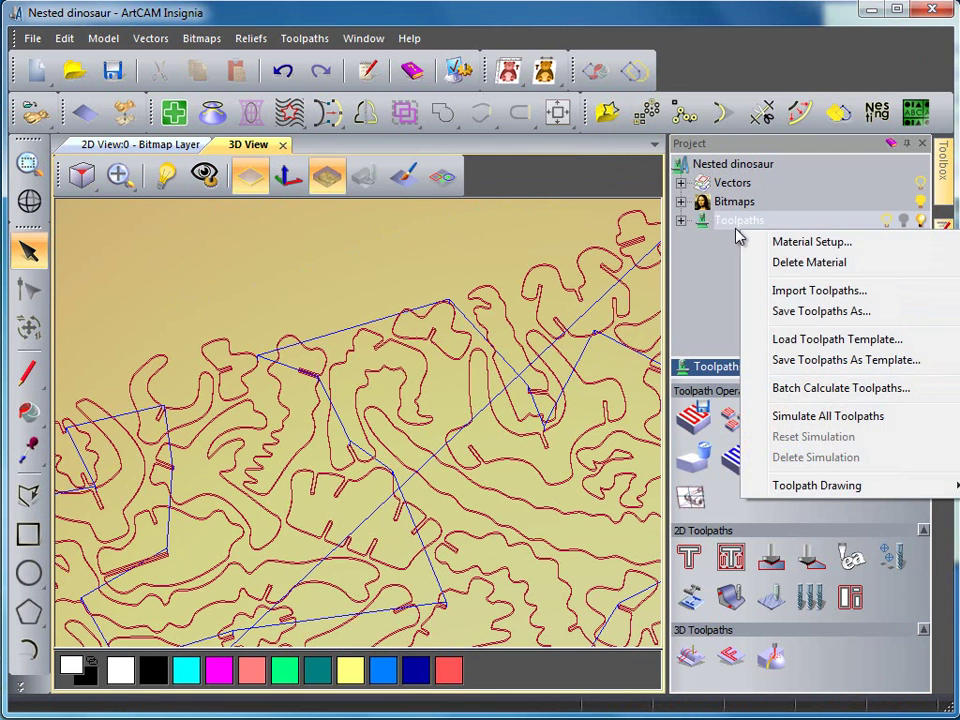
pyautogui.click(688, 238)
pyautogui.click(680, 222)
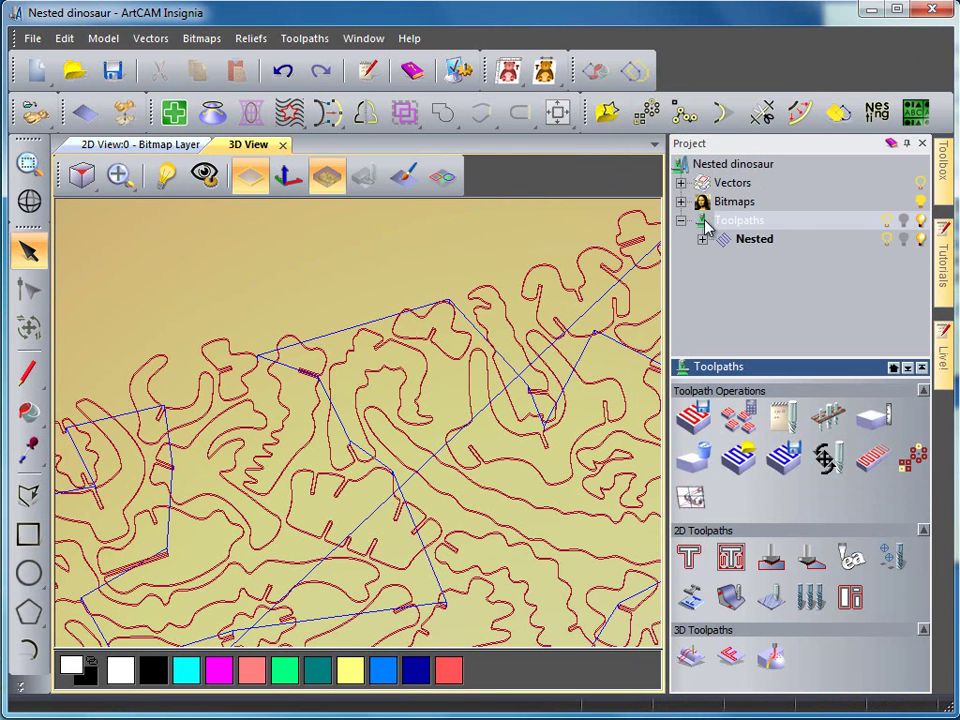
pyautogui.click(760, 244)
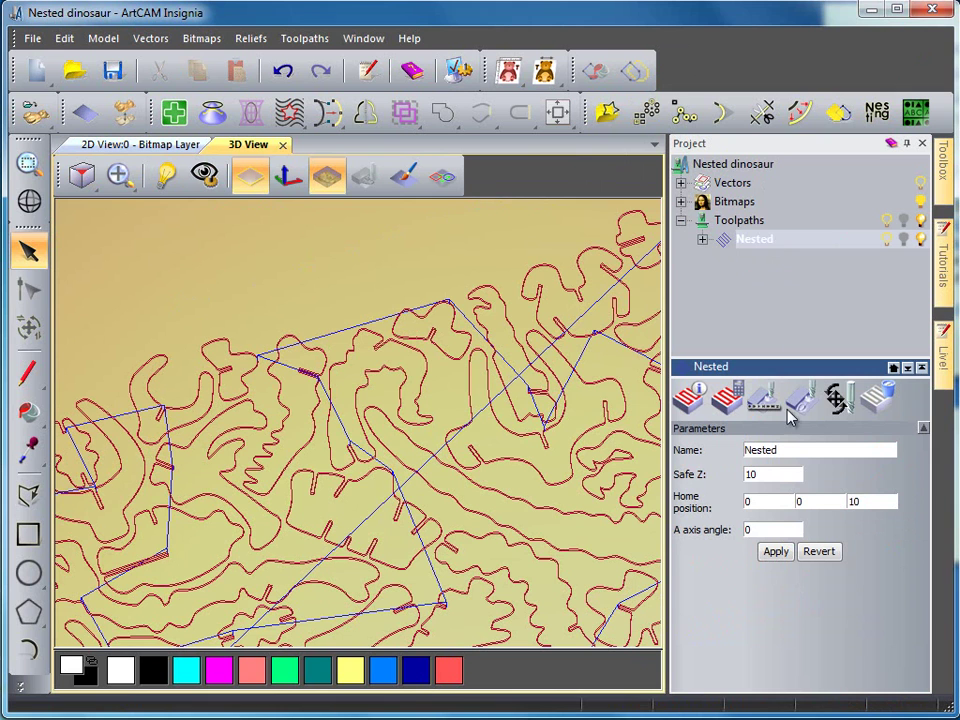
# Step: Simulate the Nested toolpath with the block bottom face at -12.0, then expand its node
pyautogui.click(799, 405)
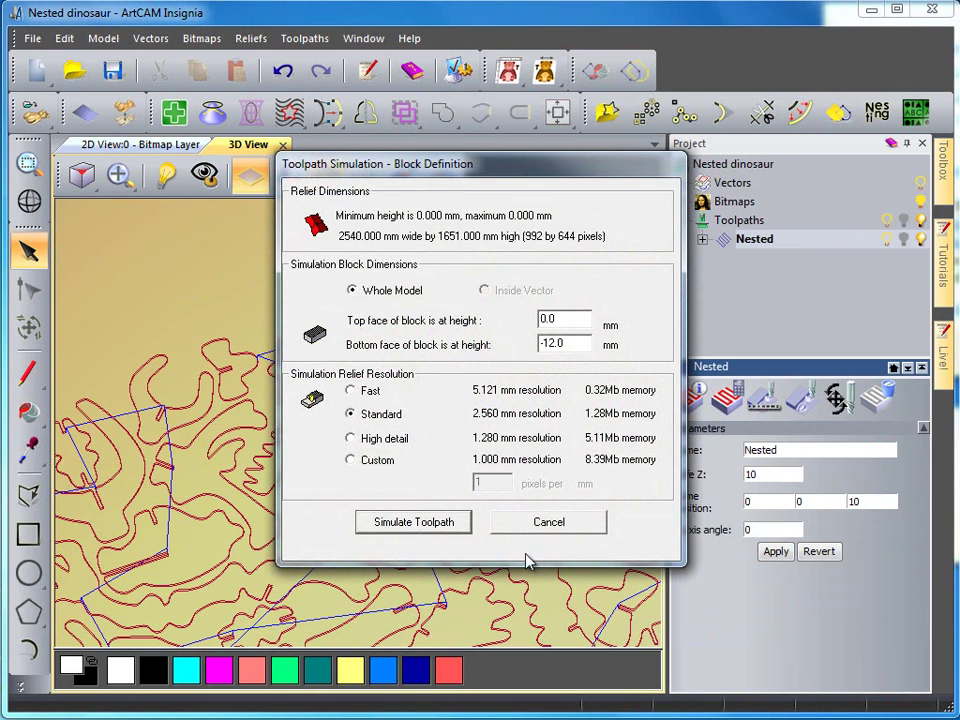
pyautogui.click(410, 522)
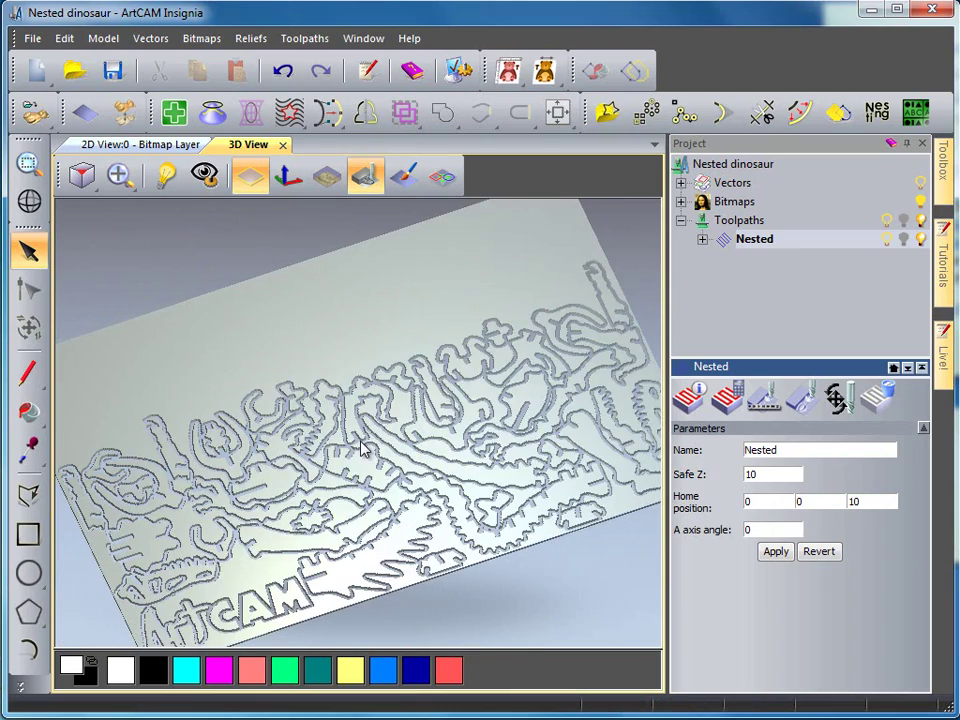
pyautogui.click(703, 240)
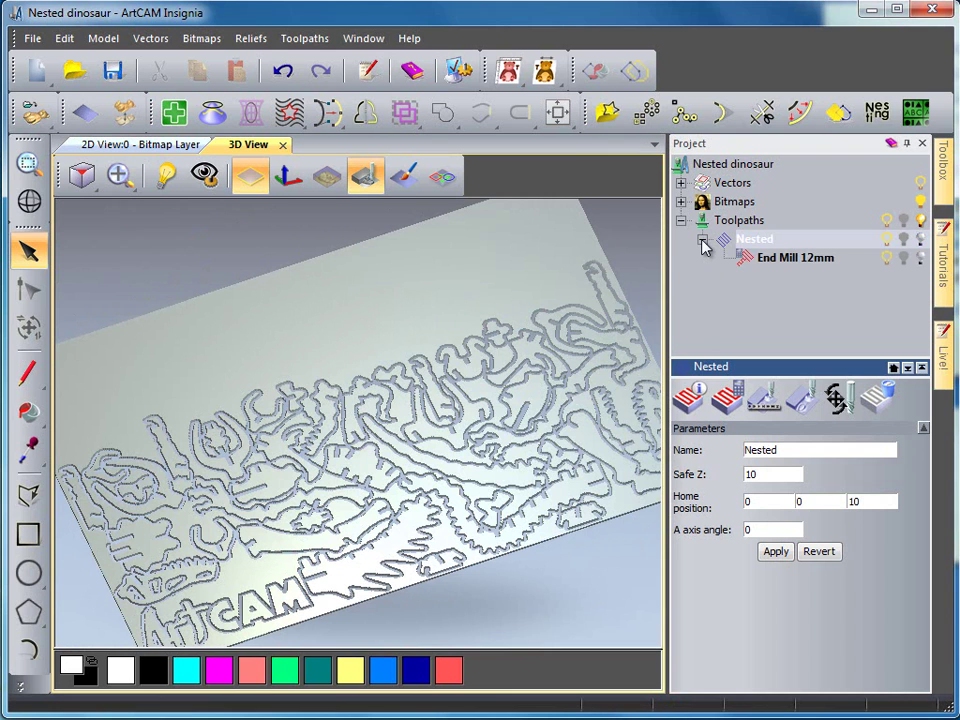
# Step: Select End Mill 12mm and open its Profile Options bridge settings, enlarged and repositioned
pyautogui.click(766, 259)
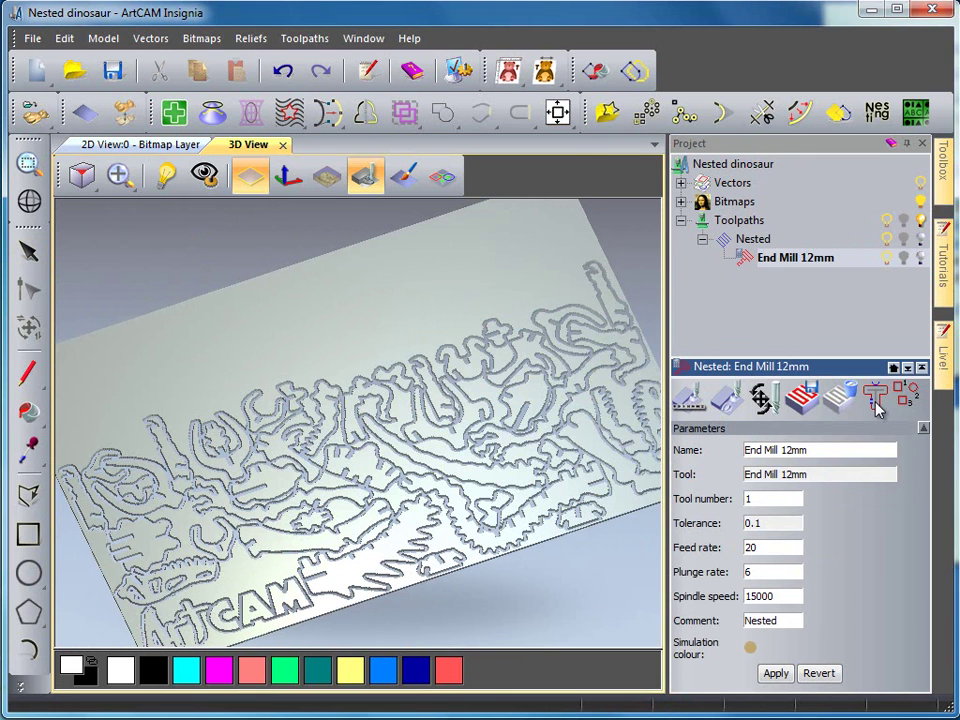
pyautogui.click(876, 401)
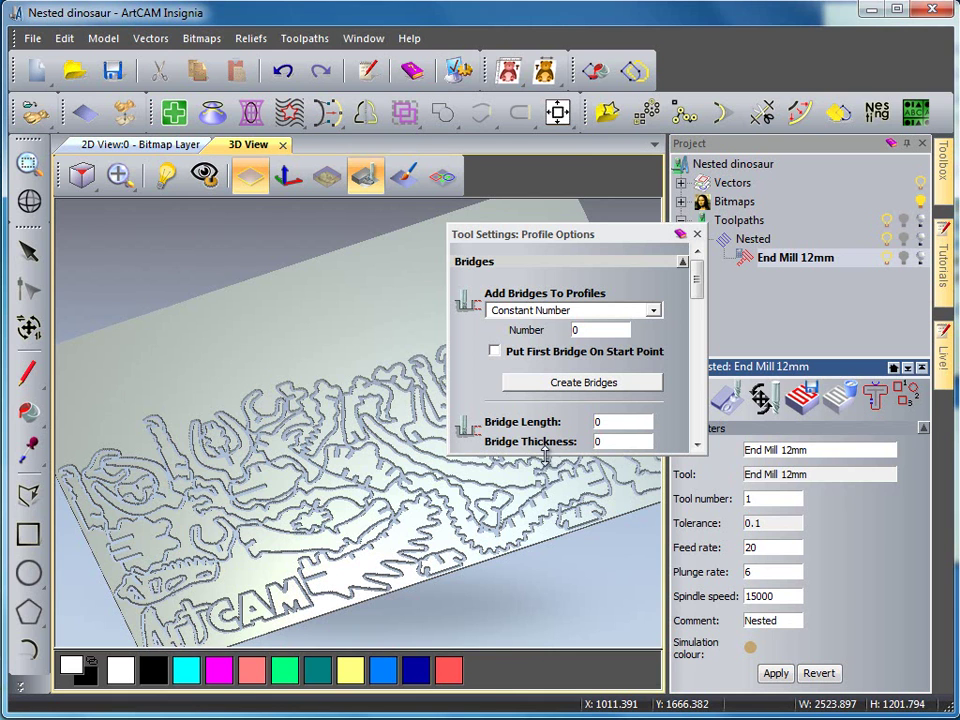
pyautogui.moveTo(545, 456); pyautogui.dragTo(549, 694)
pyautogui.moveTo(596, 226); pyautogui.dragTo(808, 93)
# Step: Set 2 bridges, first on the start point, length 12, thickness 6, and update all bridges
pyautogui.click(157, 146)
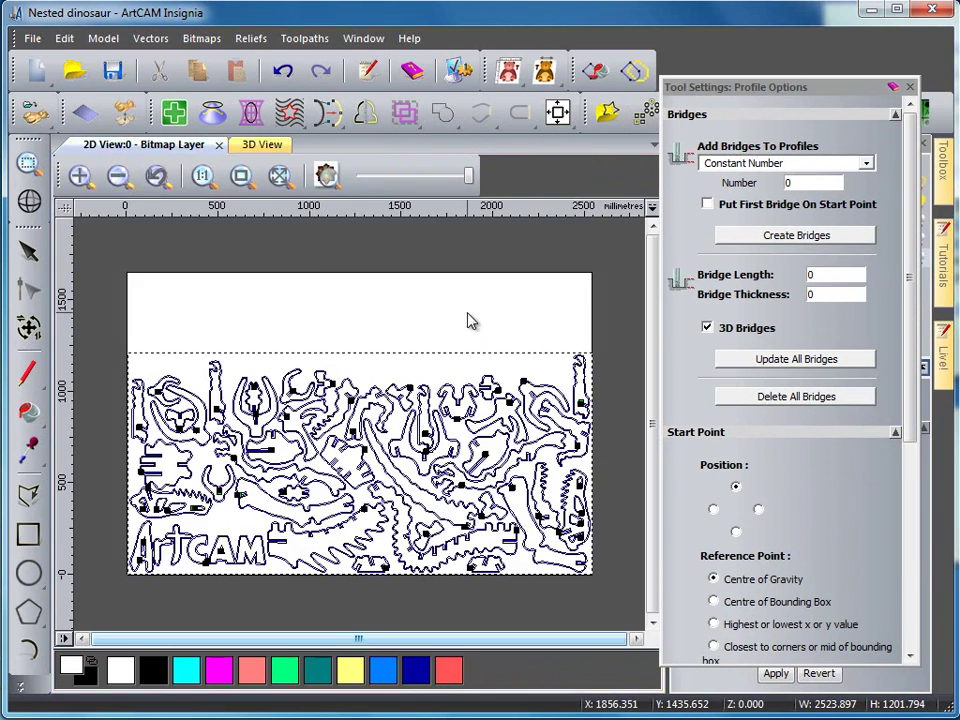
pyautogui.scroll(5, 497, 404)
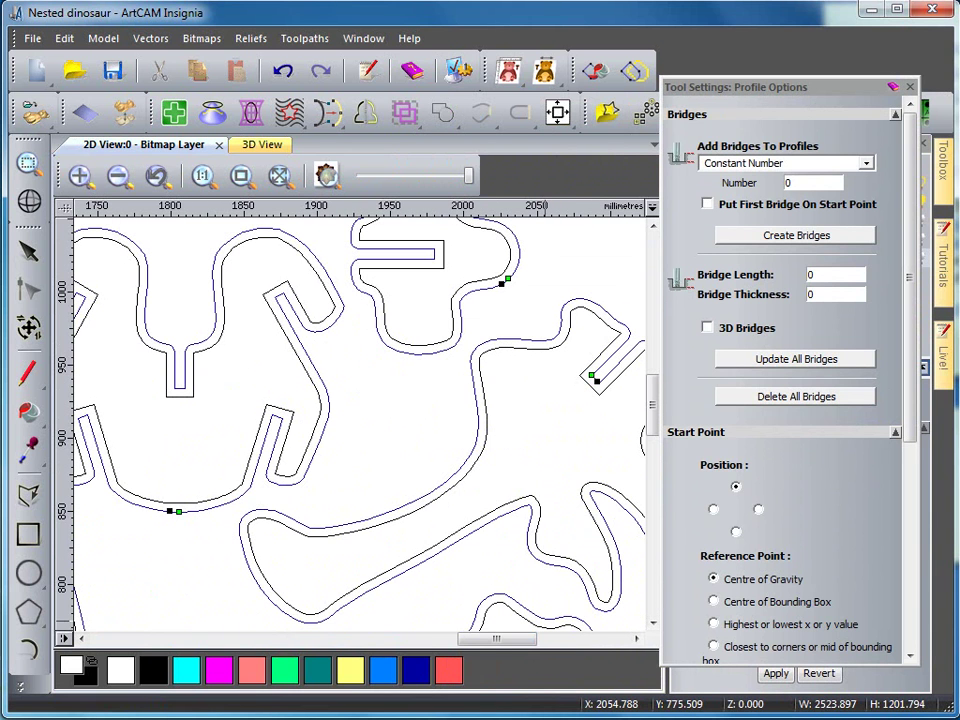
pyautogui.doubleClick(800, 180)
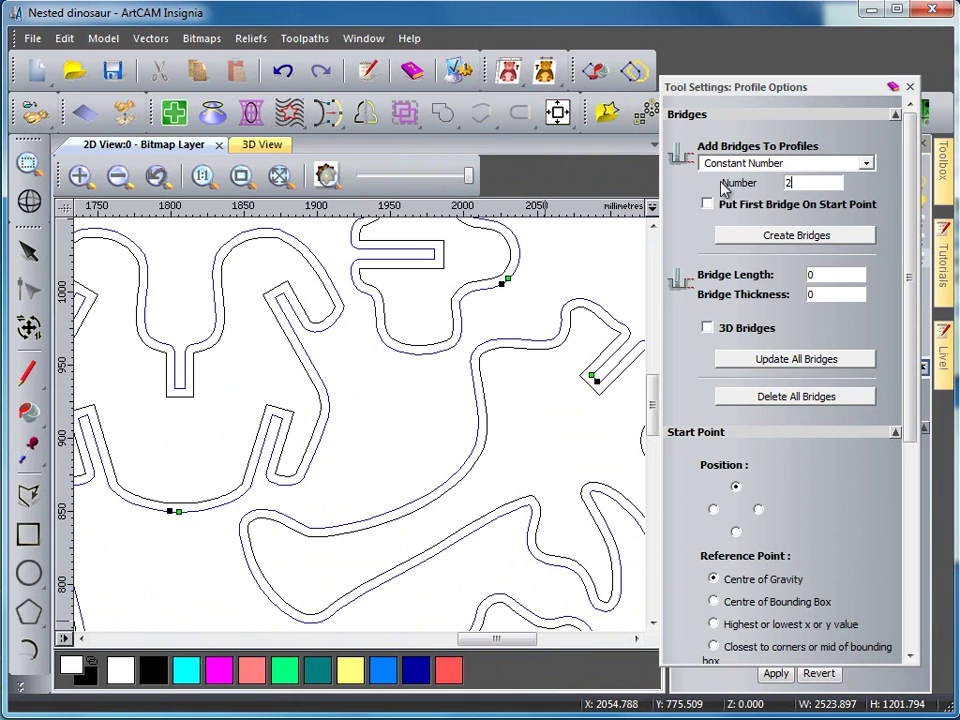
pyautogui.click(707, 205)
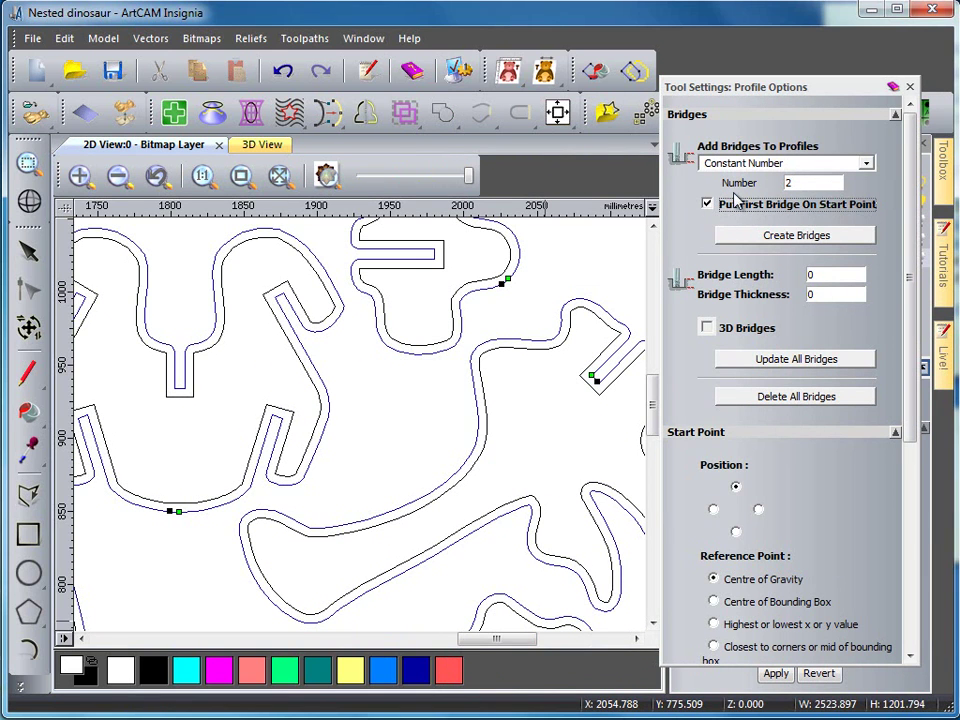
pyautogui.click(814, 273)
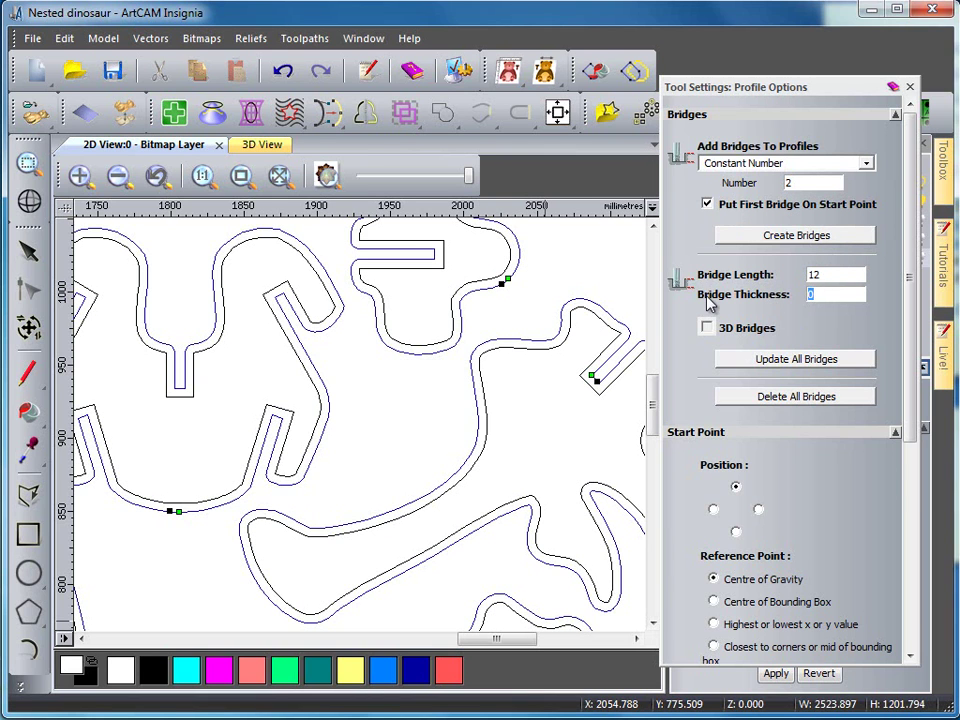
pyautogui.click(748, 364)
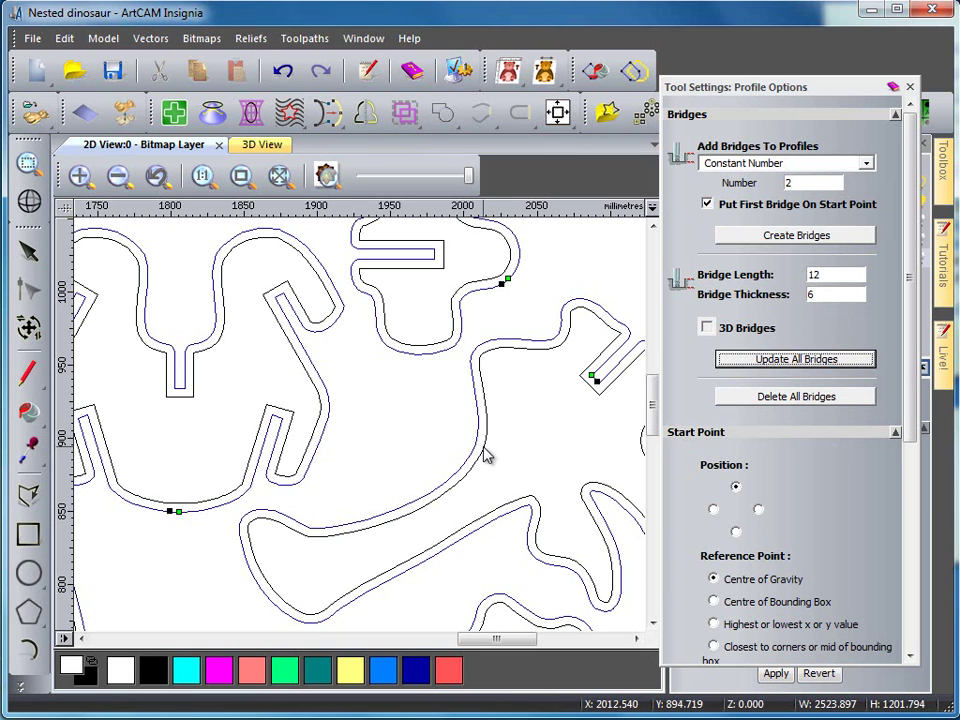
# Step: Add two bridges to every nested part's profile toolpath
pyautogui.click(756, 238)
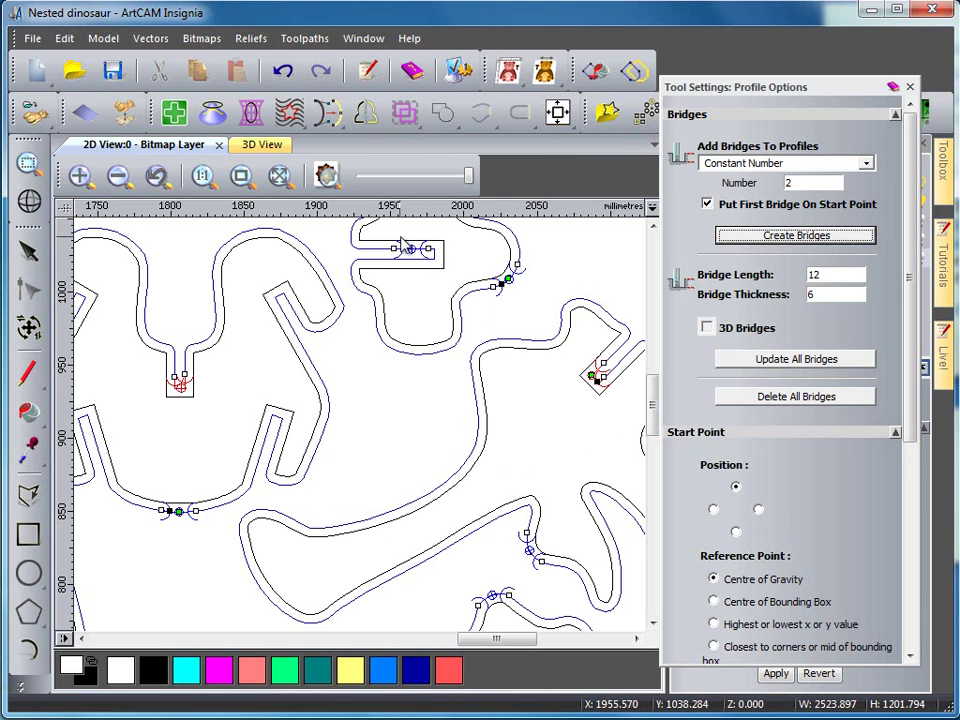
pyautogui.click(512, 398)
pyautogui.scroll(-2, 512, 398)
pyautogui.scroll(4, 320, 460)
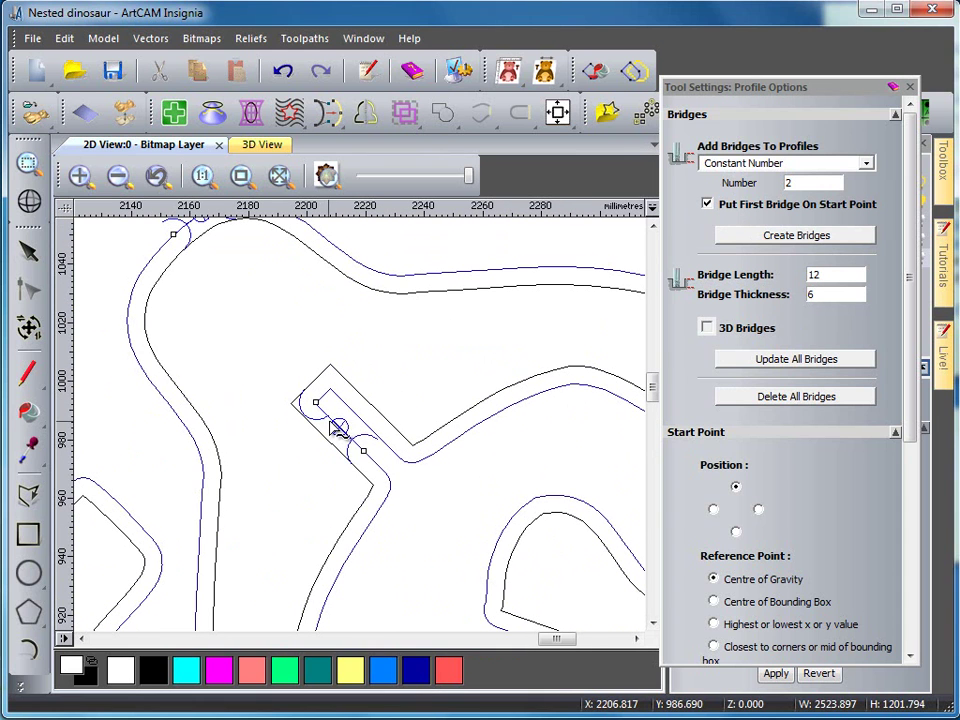
# Step: Slide the bridge pair and start point along the small rectangular piece's profile
pyautogui.moveTo(340, 428)
pyautogui.mouseDown()
pyautogui.moveTo(375, 525)
pyautogui.moveTo(342, 570)
pyautogui.mouseUp()
pyautogui.scroll(-2, 226, 261)
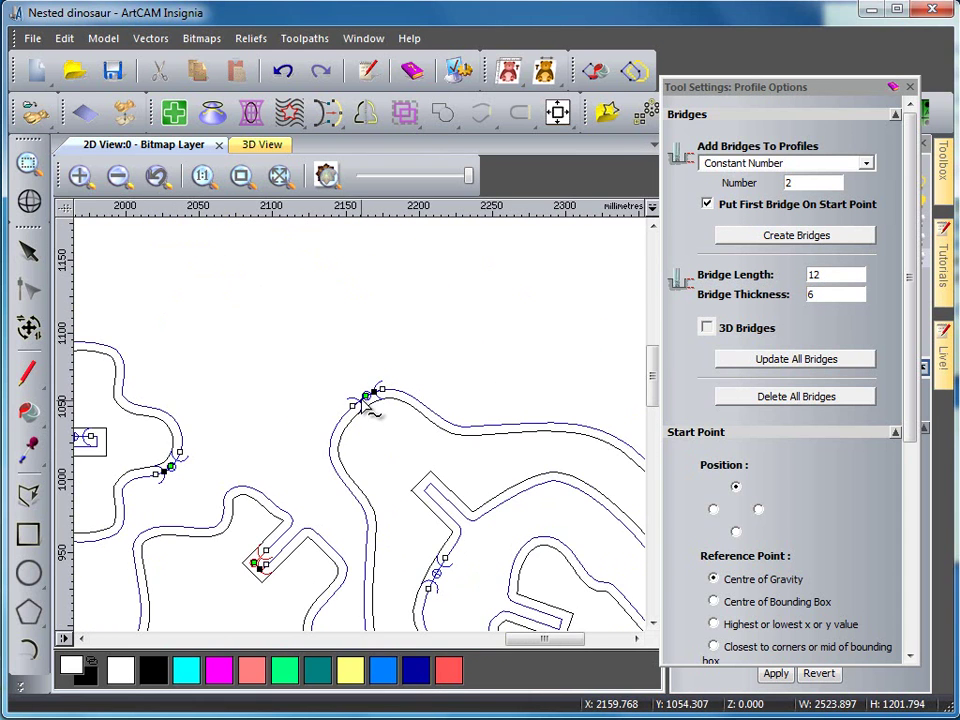
pyautogui.scroll(2, 291, 535)
pyautogui.scroll(2, 291, 535)
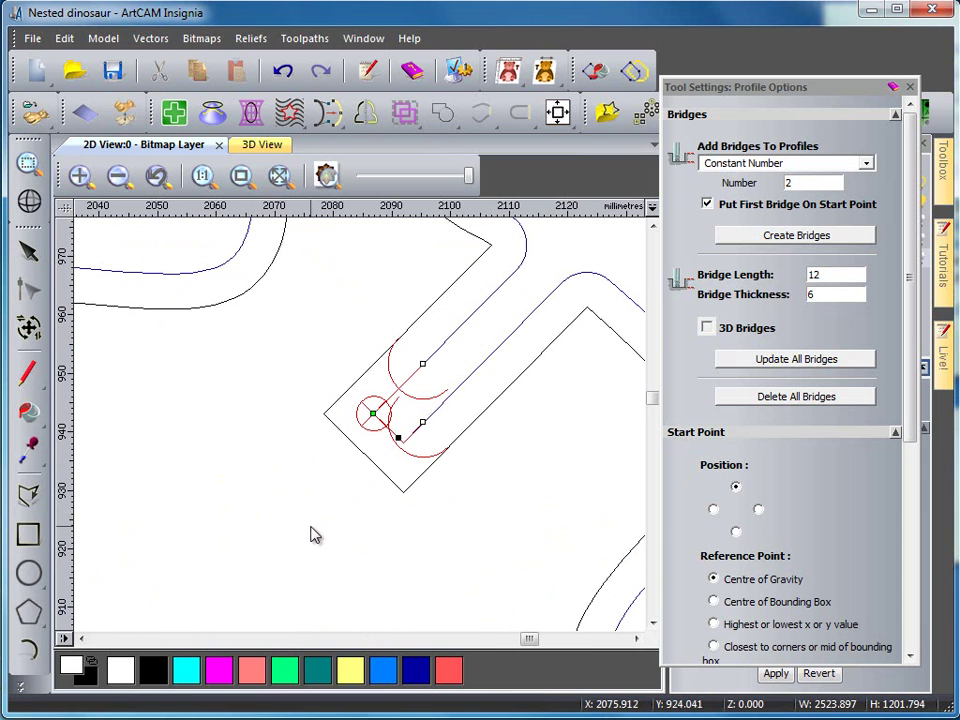
pyautogui.moveTo(374, 412)
pyautogui.mouseDown()
pyautogui.moveTo(506, 388)
pyautogui.moveTo(508, 375)
pyautogui.moveTo(613, 330)
pyautogui.moveTo(634, 358)
pyautogui.moveTo(568, 386)
pyautogui.mouseUp()
pyautogui.scroll(-1, 439, 388)
pyautogui.scroll(-1, 200, 372)
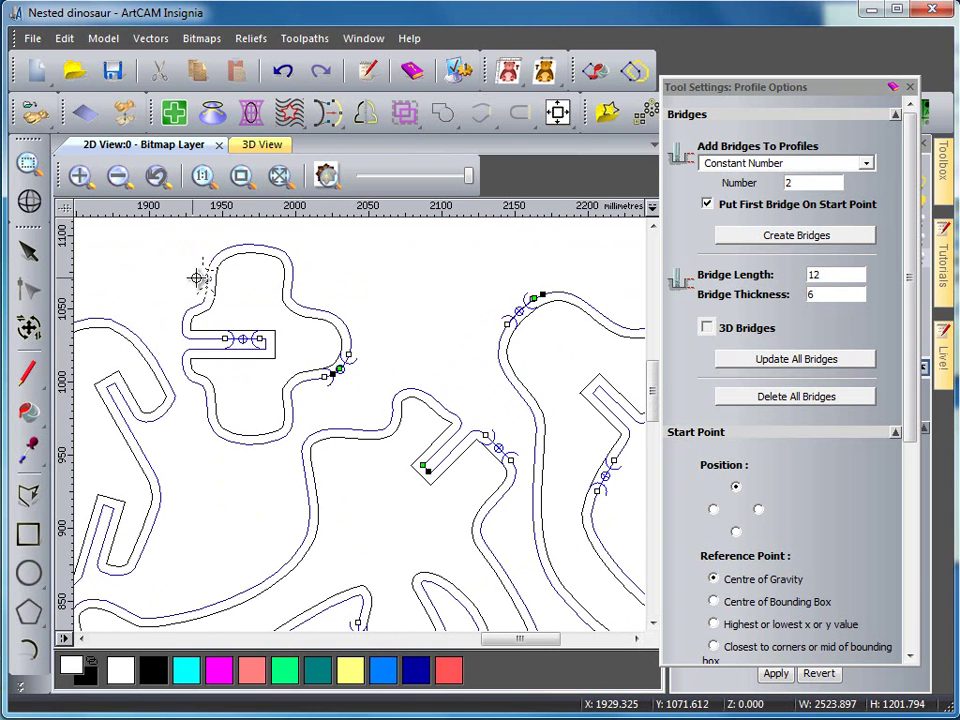
pyautogui.scroll(-1, 300, 400)
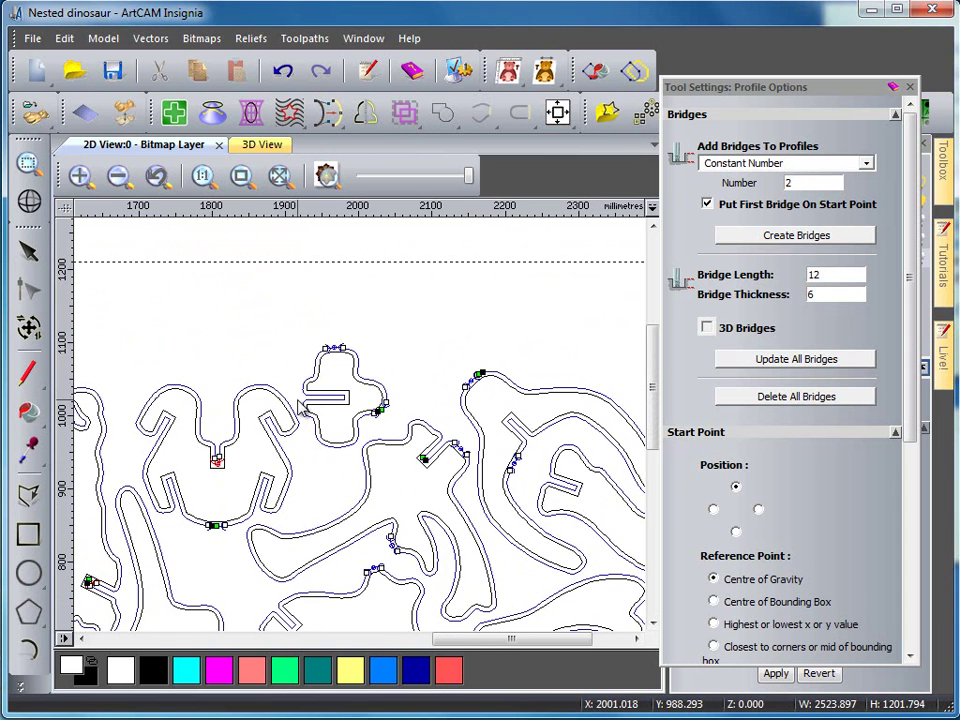
pyautogui.scroll(-1, 300, 407)
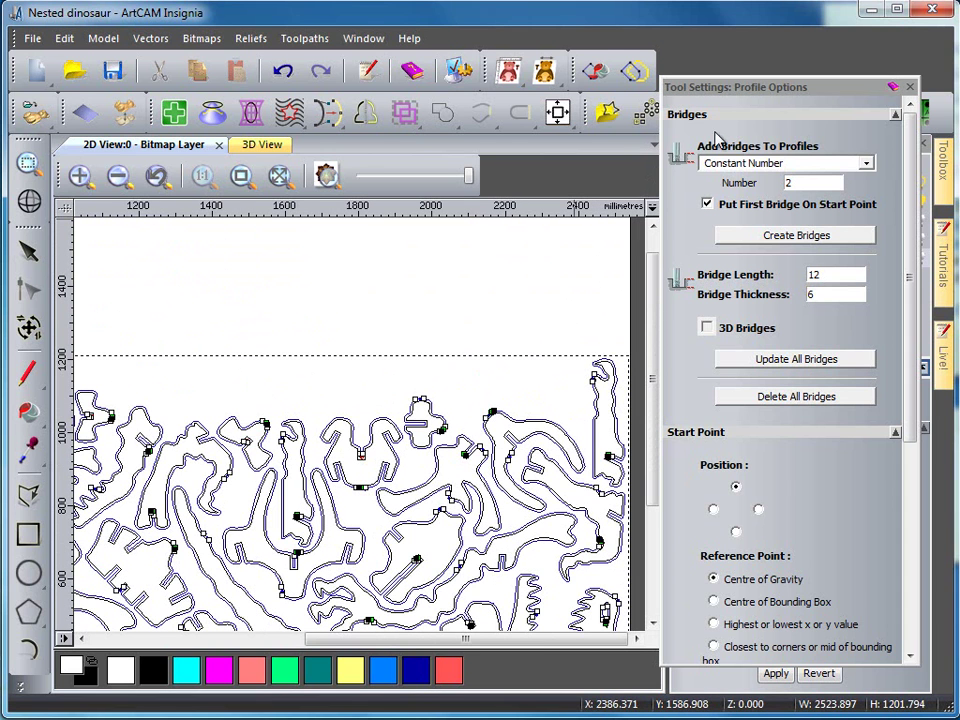
# Step: Delete the earlier toolpath simulation and view the plain uncut block tilted in 3D
pyautogui.click(910, 87)
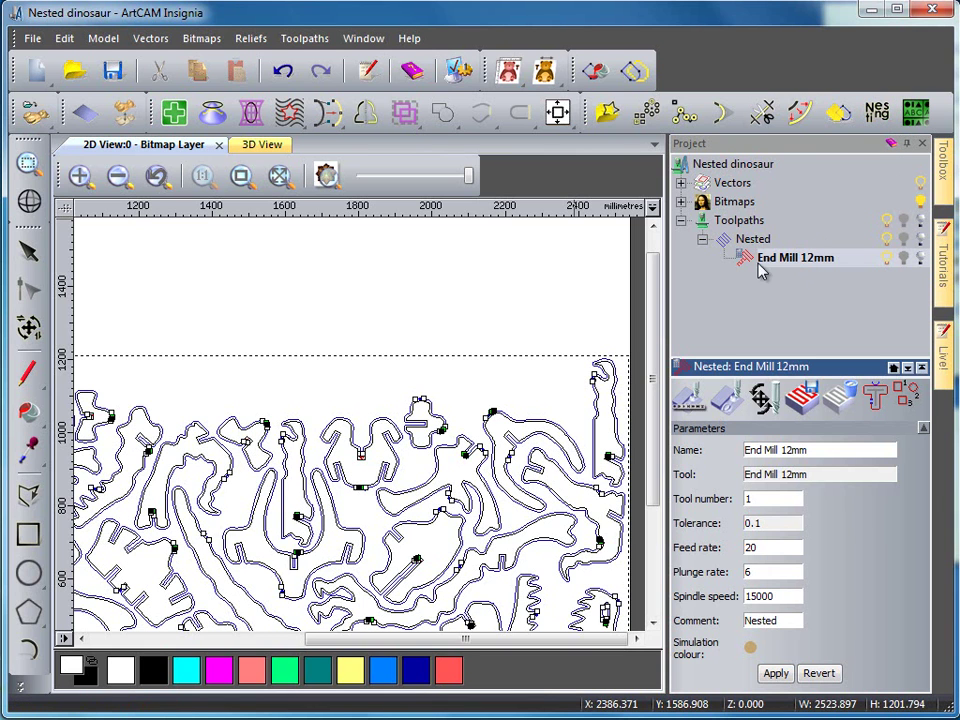
pyautogui.rightClick(751, 224)
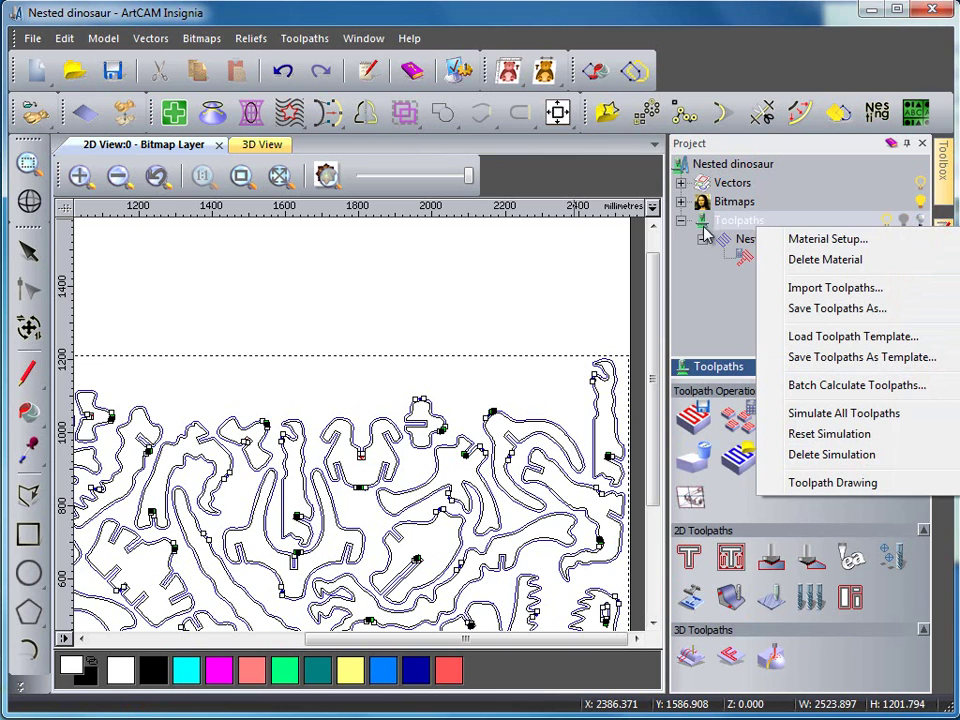
pyautogui.click(847, 456)
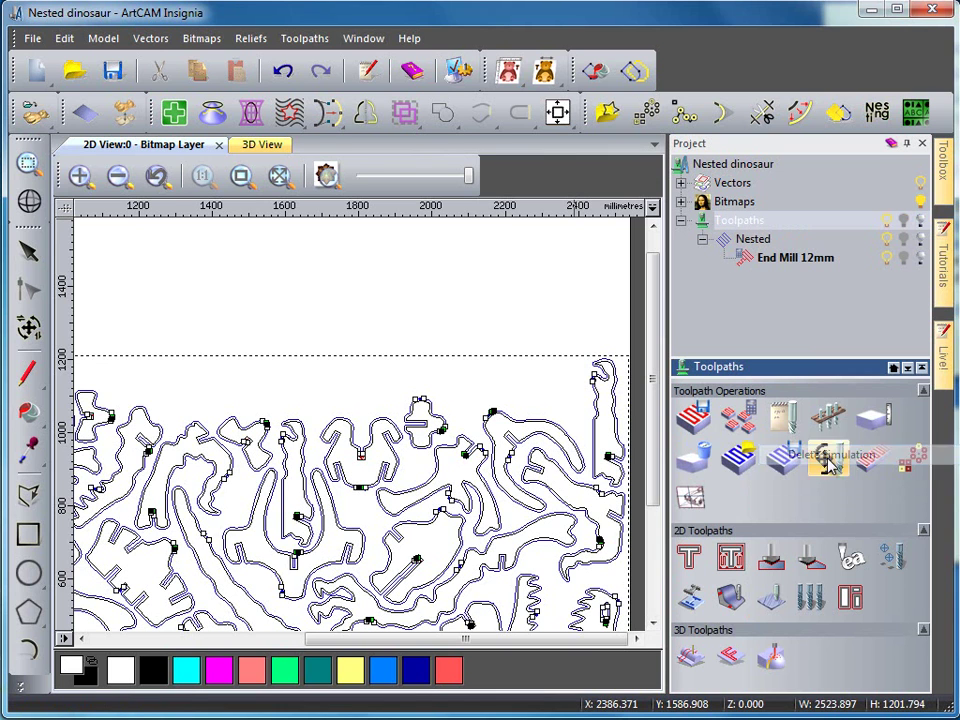
pyautogui.click(264, 145)
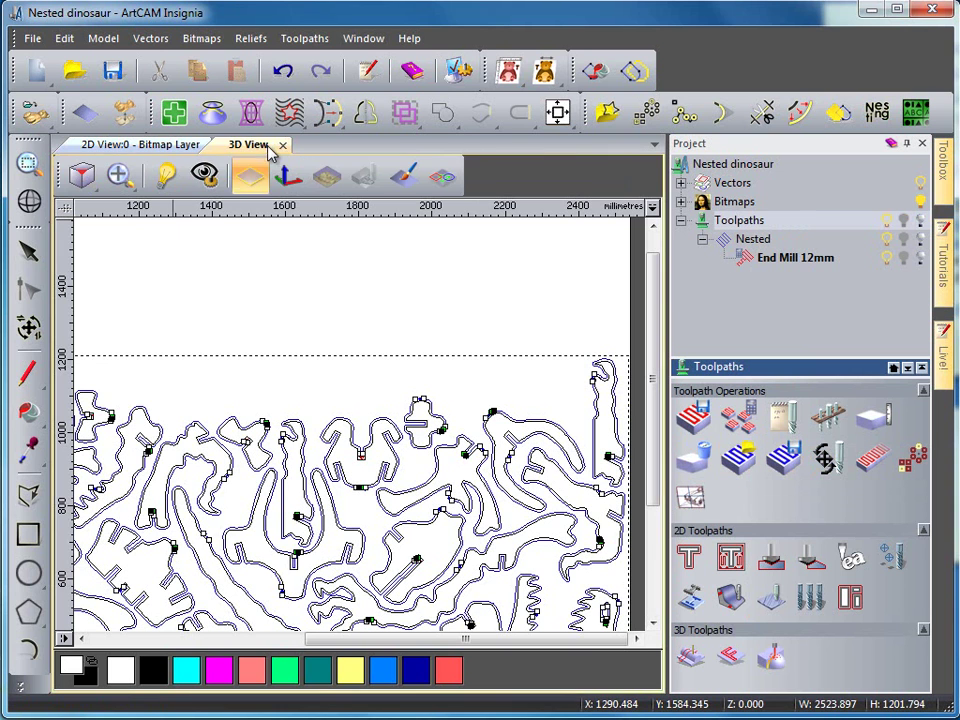
pyautogui.moveTo(428, 414); pyautogui.dragTo(424, 358)
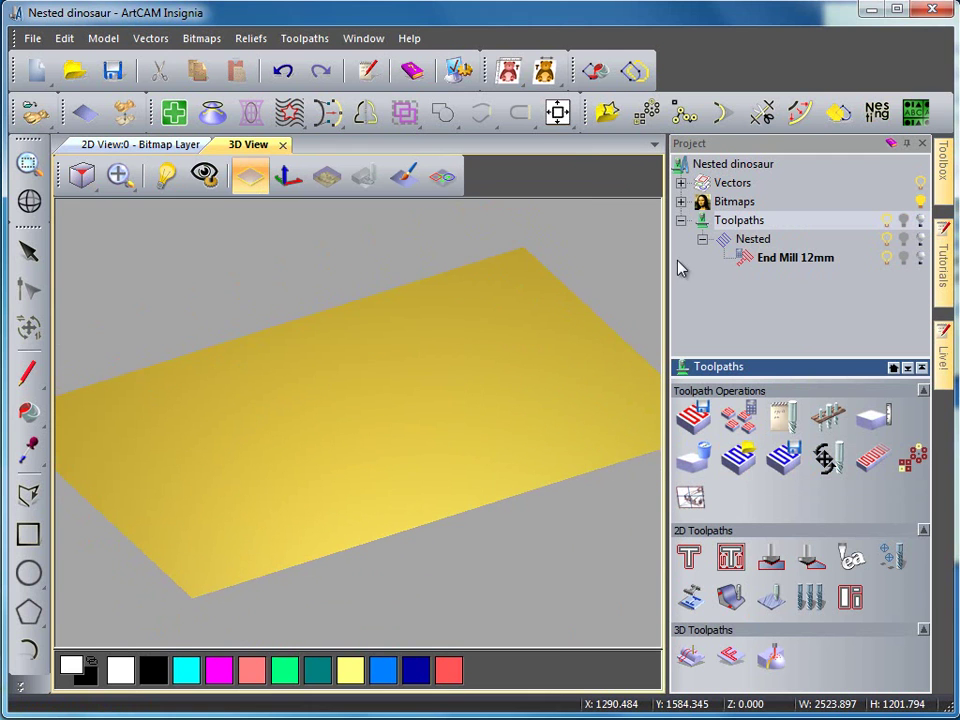
# Step: Simulate the End Mill 12mm toolpath and rotate the 3D view to inspect the cut parts
pyautogui.click(790, 258)
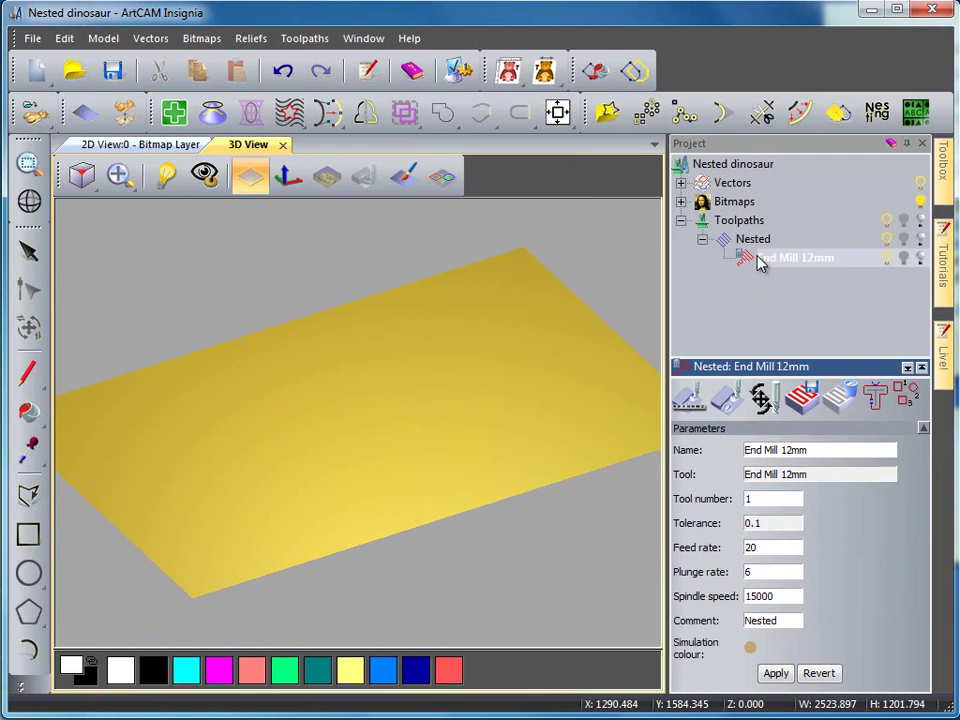
pyautogui.click(728, 400)
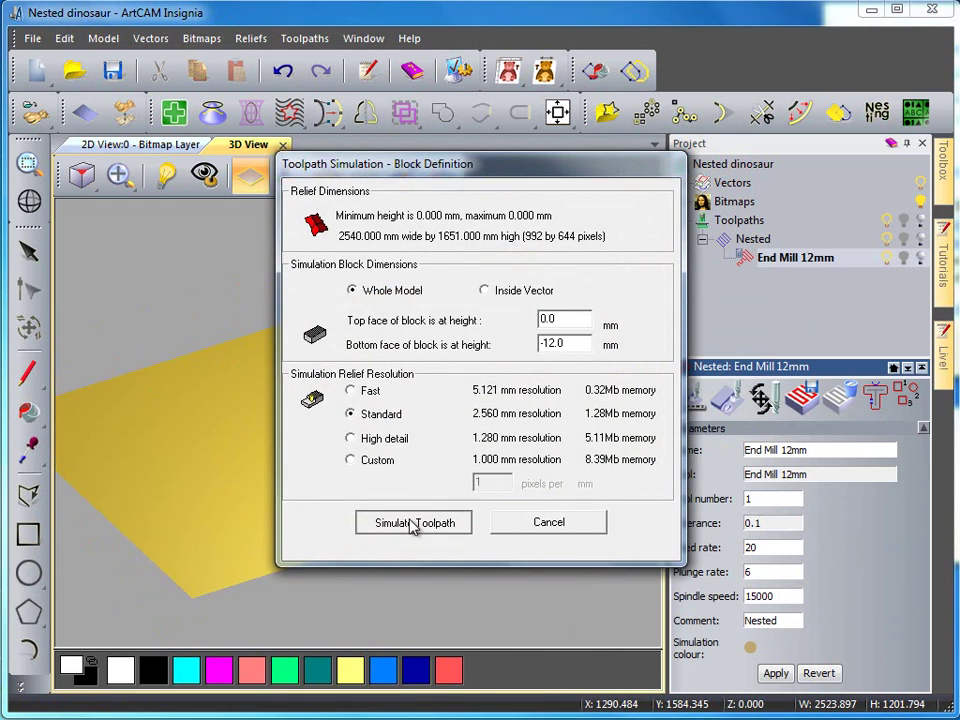
pyautogui.click(412, 524)
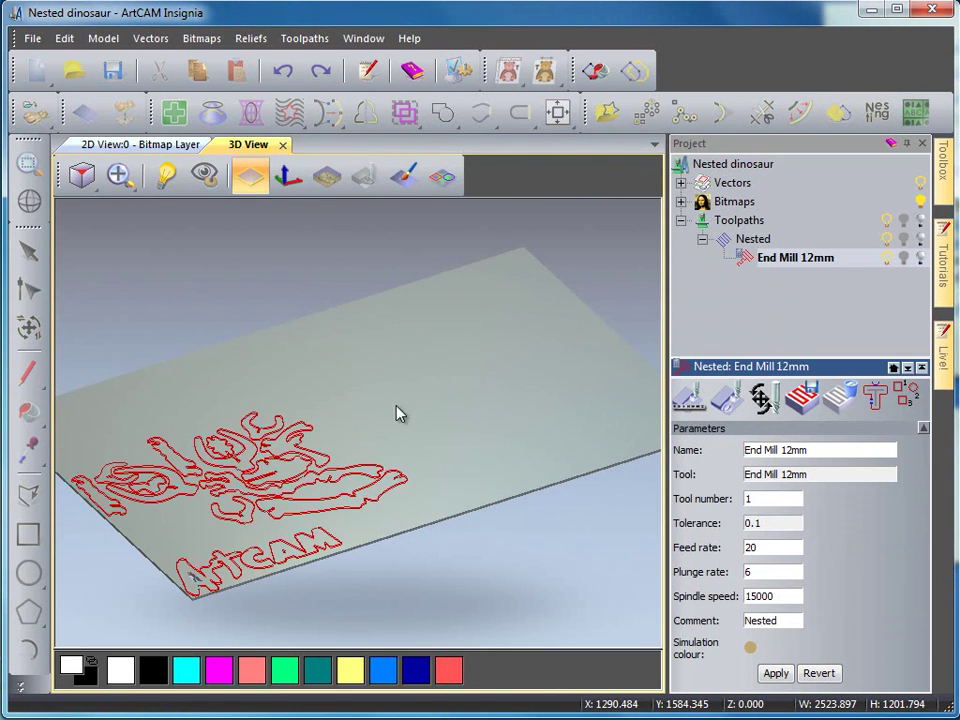
pyautogui.scroll(3, 397, 431)
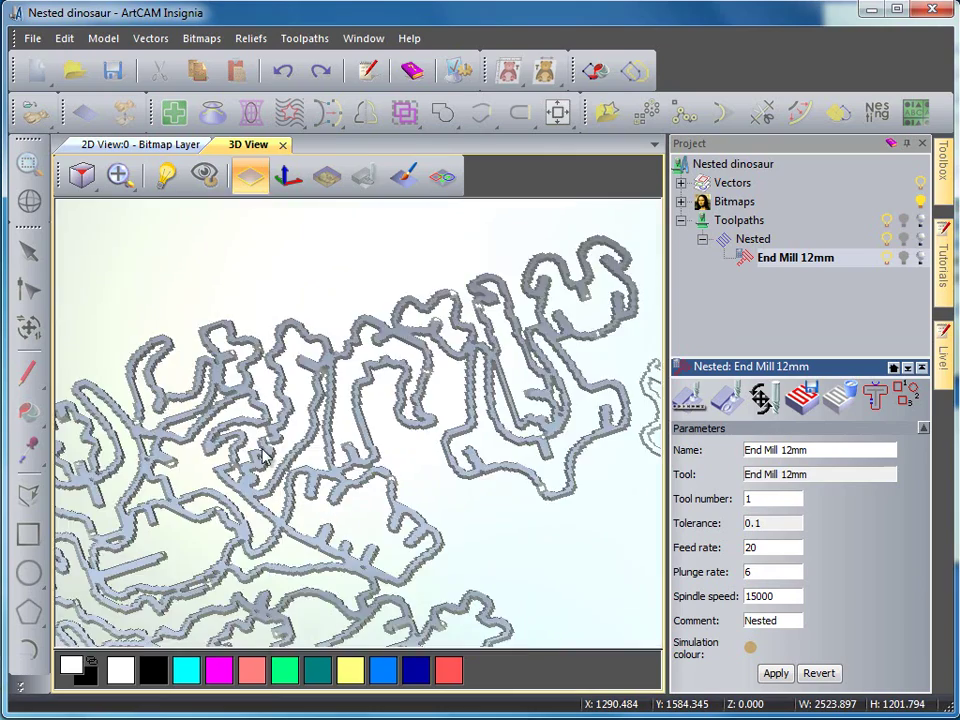
pyautogui.scroll(1, 265, 447)
pyautogui.moveTo(259, 452); pyautogui.dragTo(422, 450)
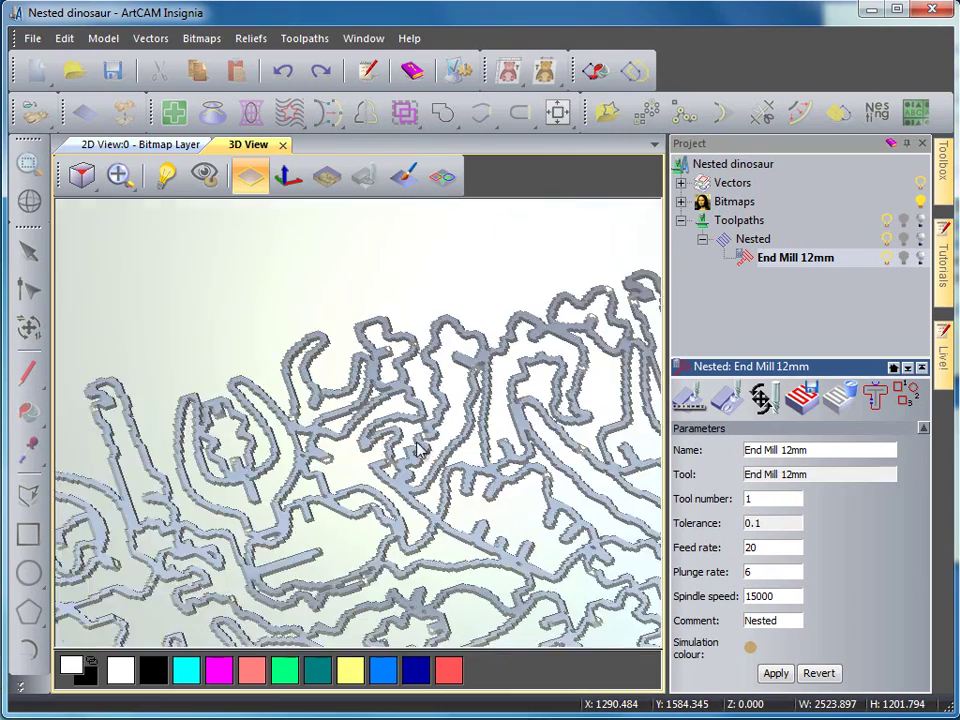
pyautogui.scroll(4, 422, 450)
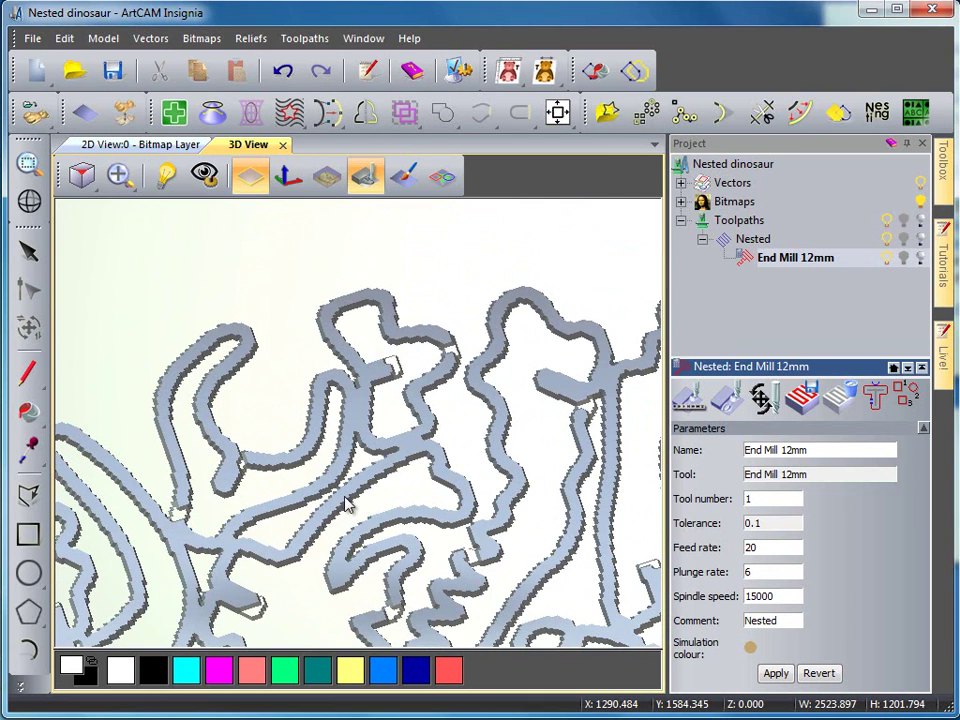
pyautogui.scroll(-5, 398, 545)
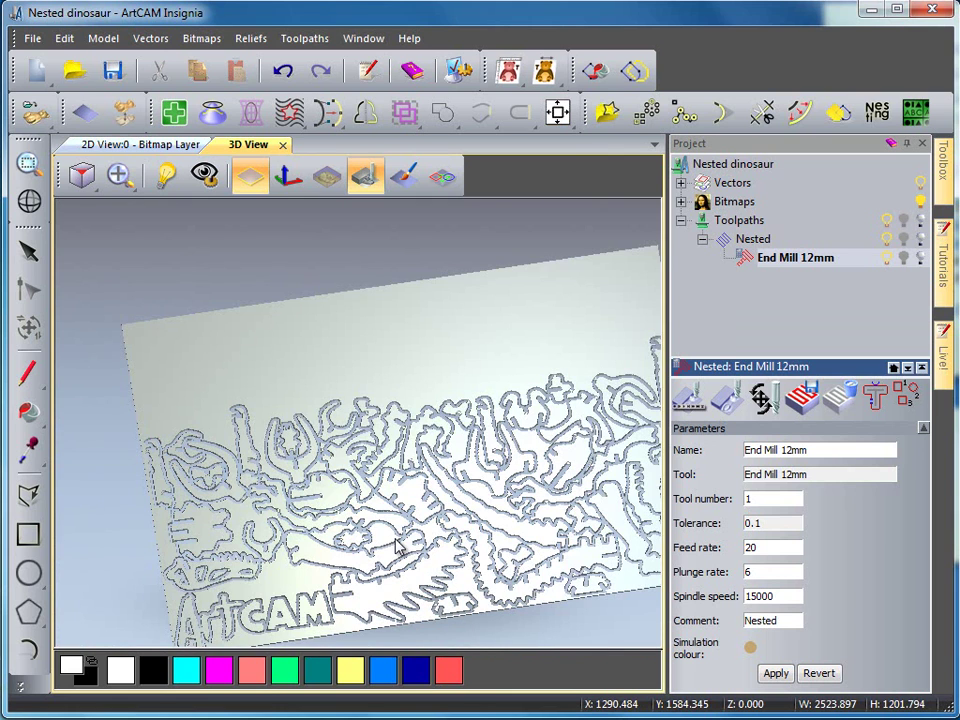
pyautogui.moveTo(398, 545); pyautogui.dragTo(428, 474)
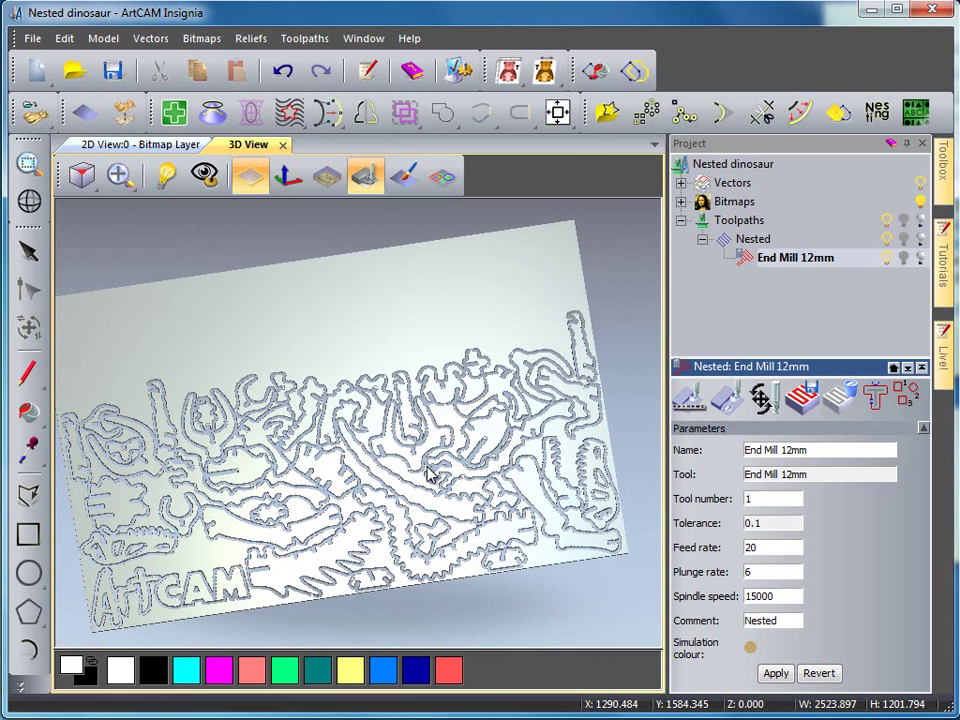